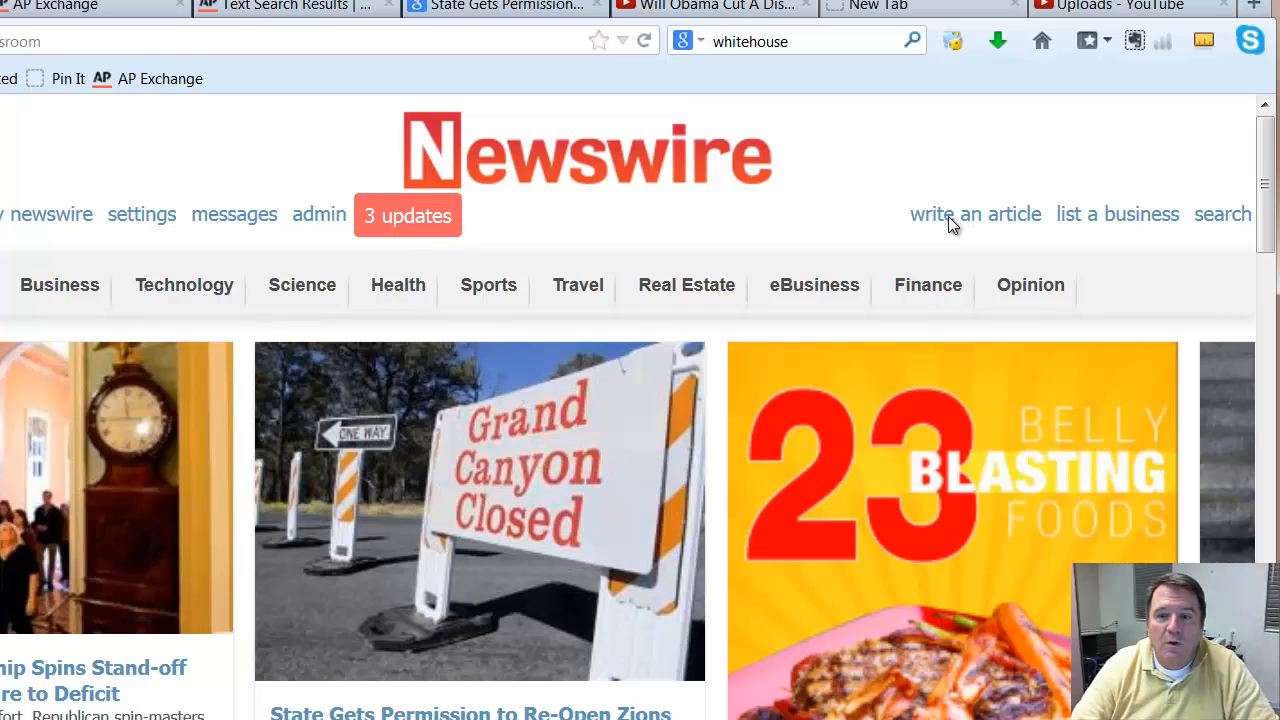
Step: Open the form for writing a new article and widen the window around its Embed section
{"action": "left_click", "coordinate": [954, 225]}
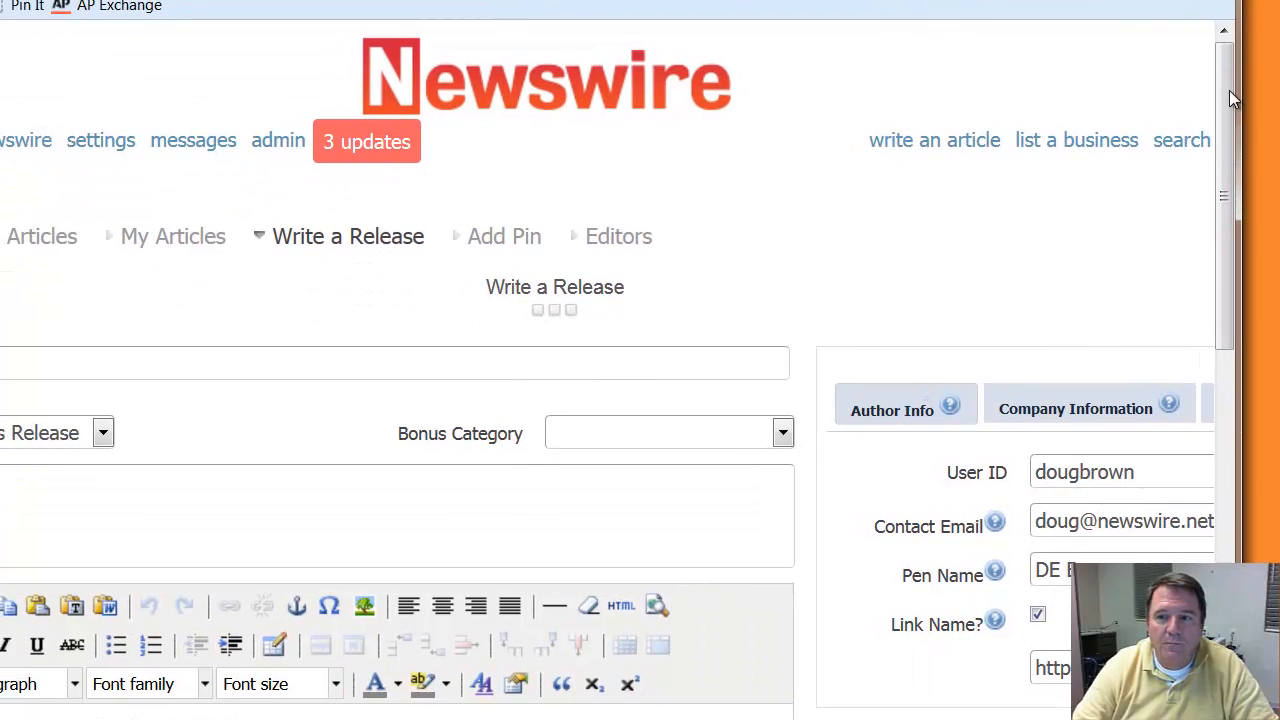
{"action": "scroll", "coordinate": [1221, 309], "scroll_direction": "down", "scroll_amount": 7}
{"action": "scroll", "coordinate": [1230, 418], "scroll_direction": "down", "scroll_amount": 2}
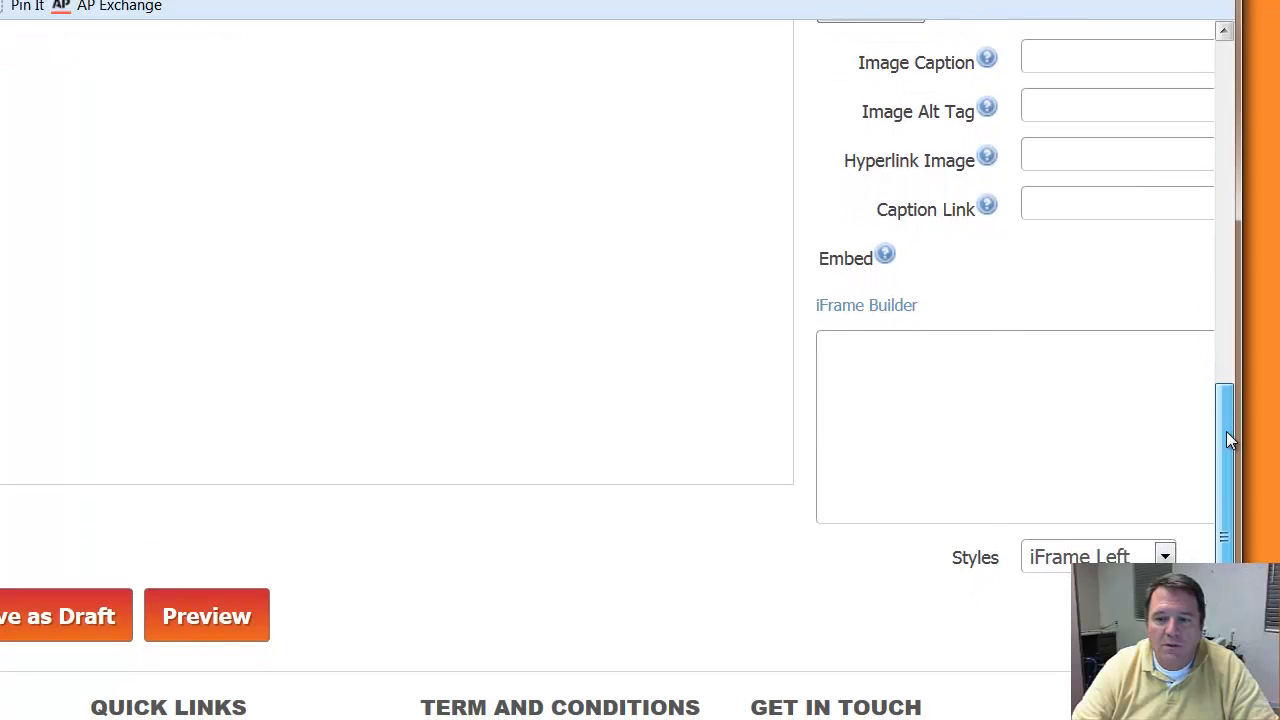
{"action": "left_click_drag", "start_coordinate": [1226, 431], "coordinate": [1232, 429]}
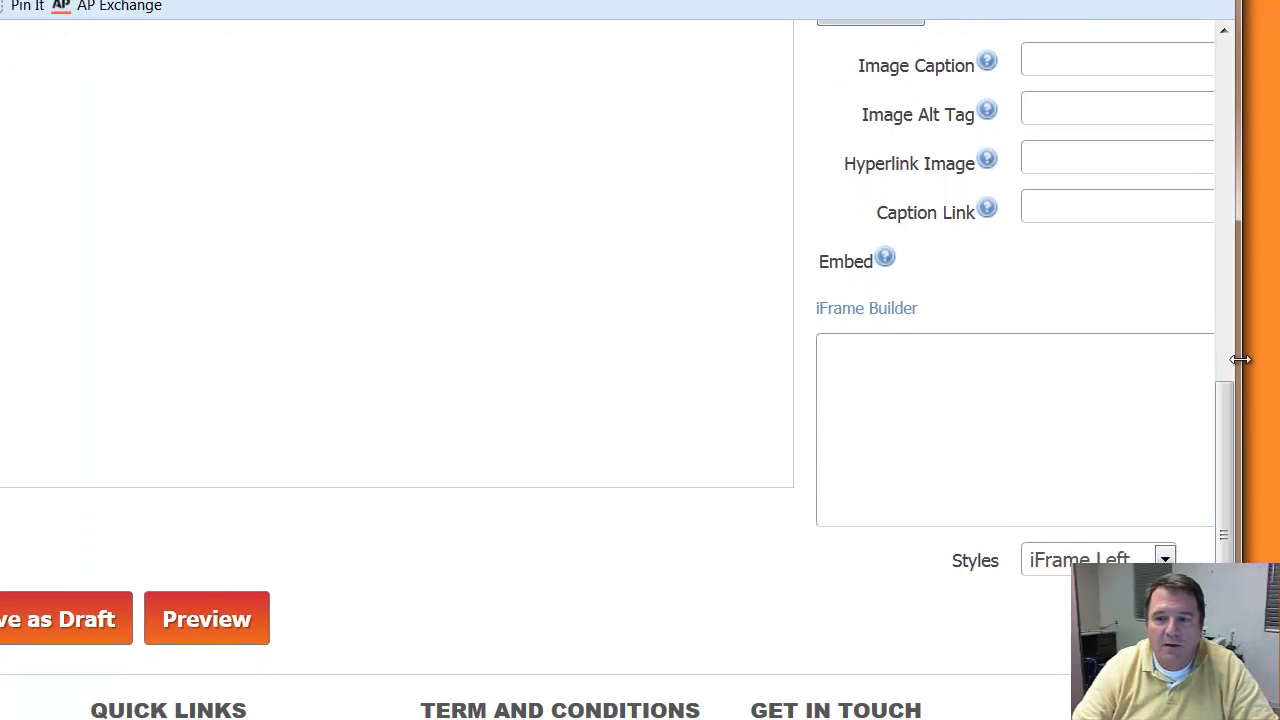
{"action": "left_click_drag", "start_coordinate": [1242, 360], "coordinate": [1279, 360]}
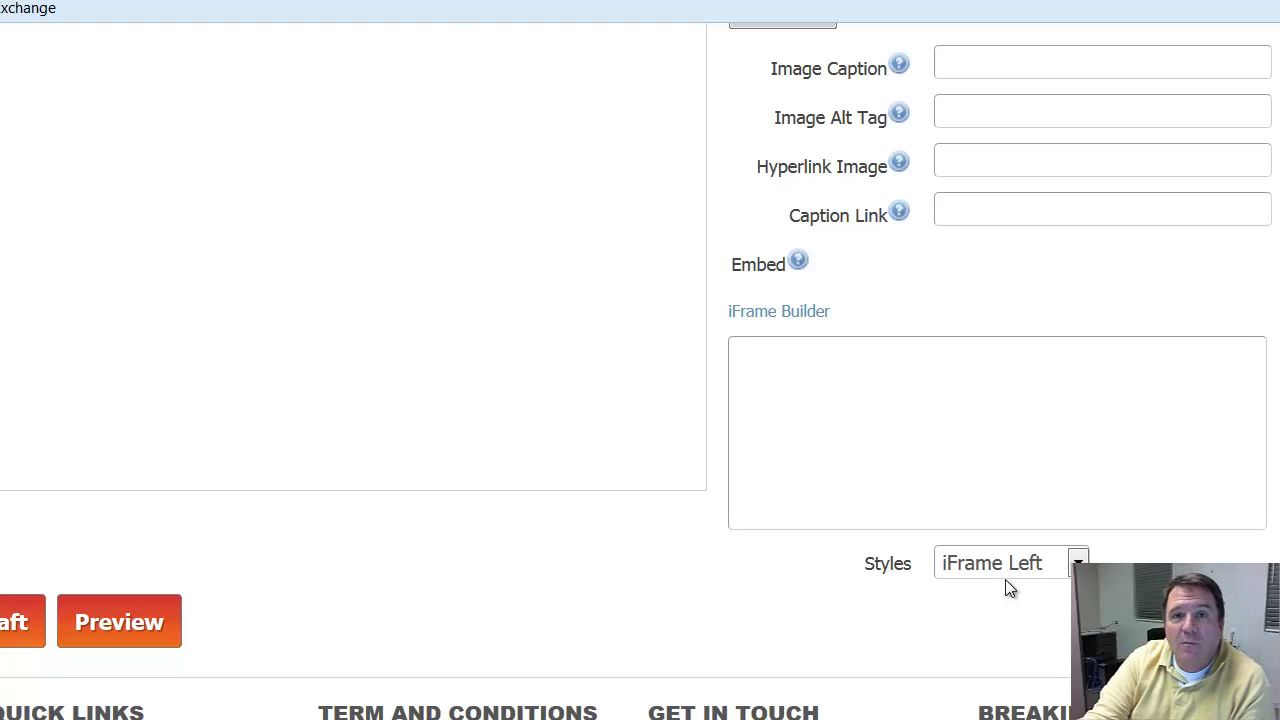
Step: Set the embed style to iFrame Right and place the cursor in the empty Embed box
{"action": "left_click", "coordinate": [1078, 563]}
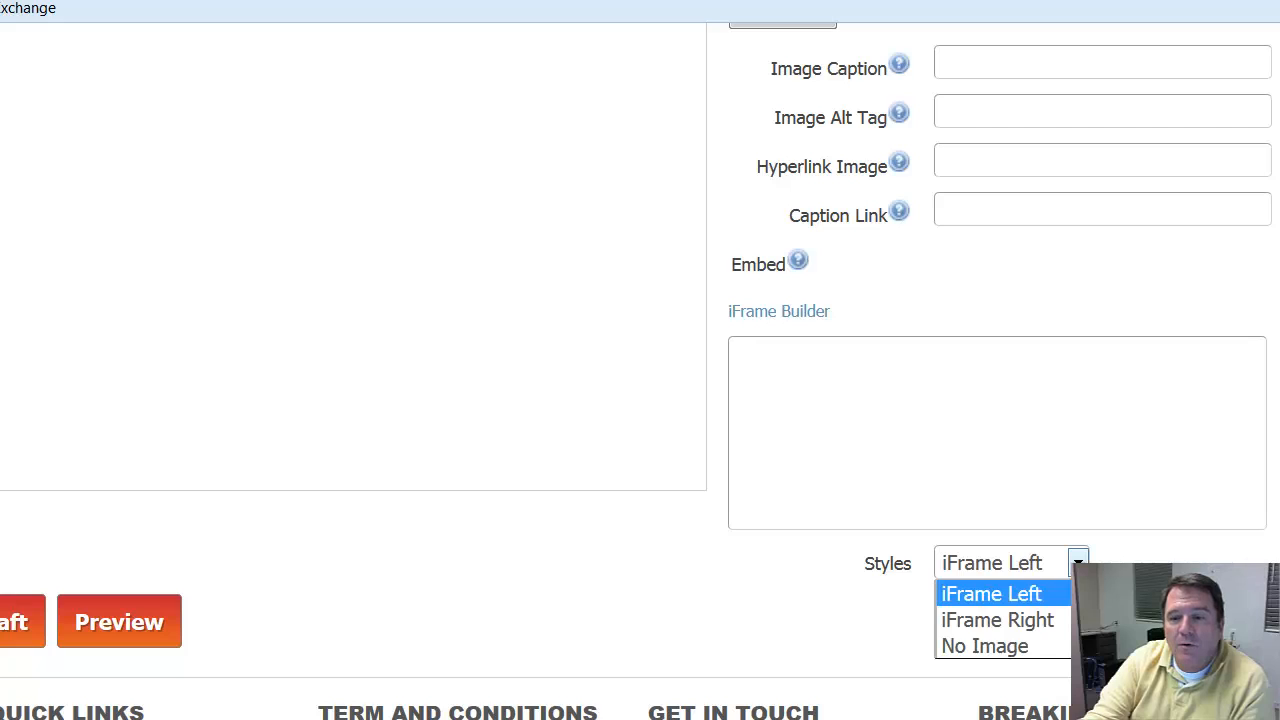
{"action": "left_click", "coordinate": [1040, 621]}
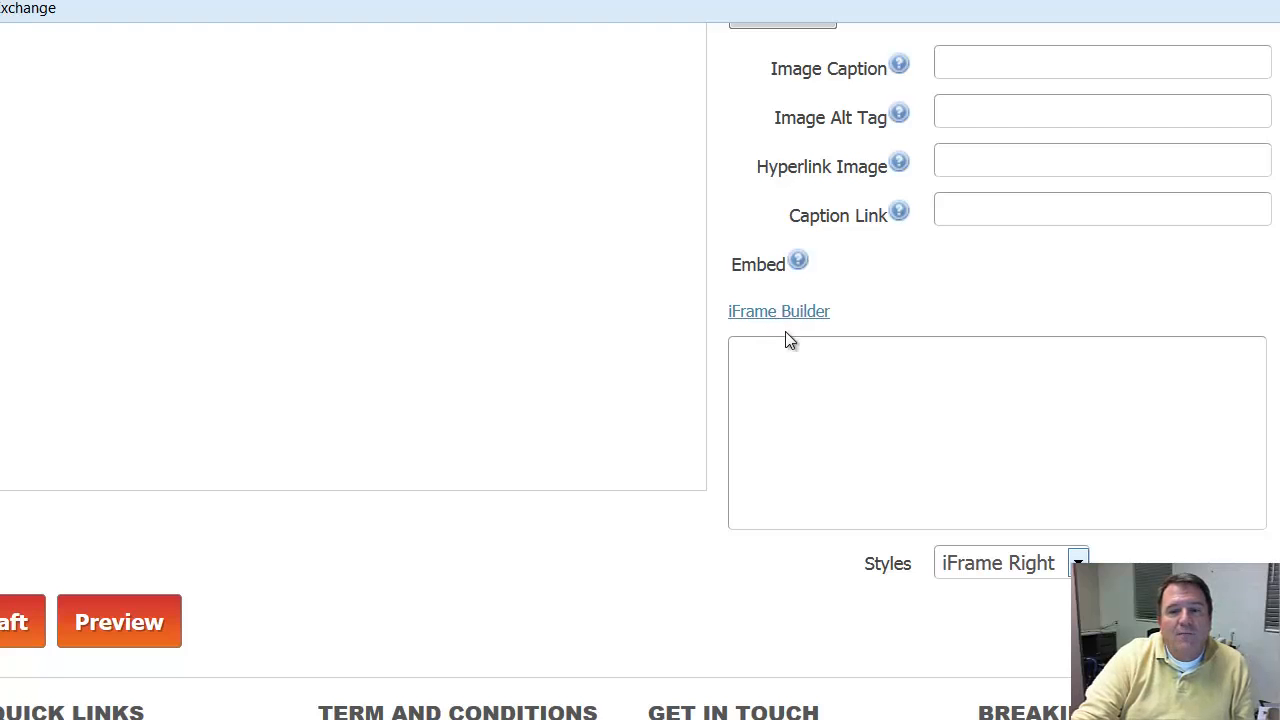
{"action": "left_click", "coordinate": [779, 368]}
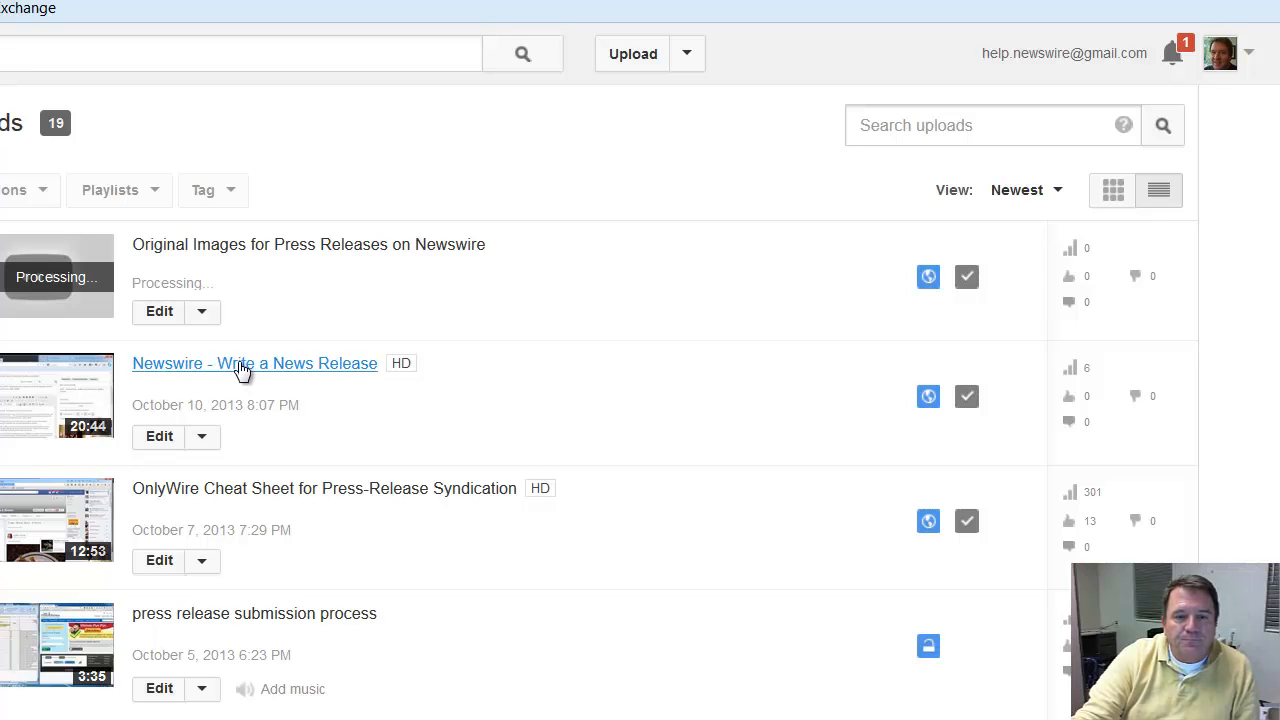
Step: Open the "Newswire - Write a News Release" video from the YouTube uploads and copy its share link
{"action": "left_click", "coordinate": [240, 367]}
{"action": "scroll", "coordinate": [499, 526], "scroll_direction": "down", "scroll_amount": 6}
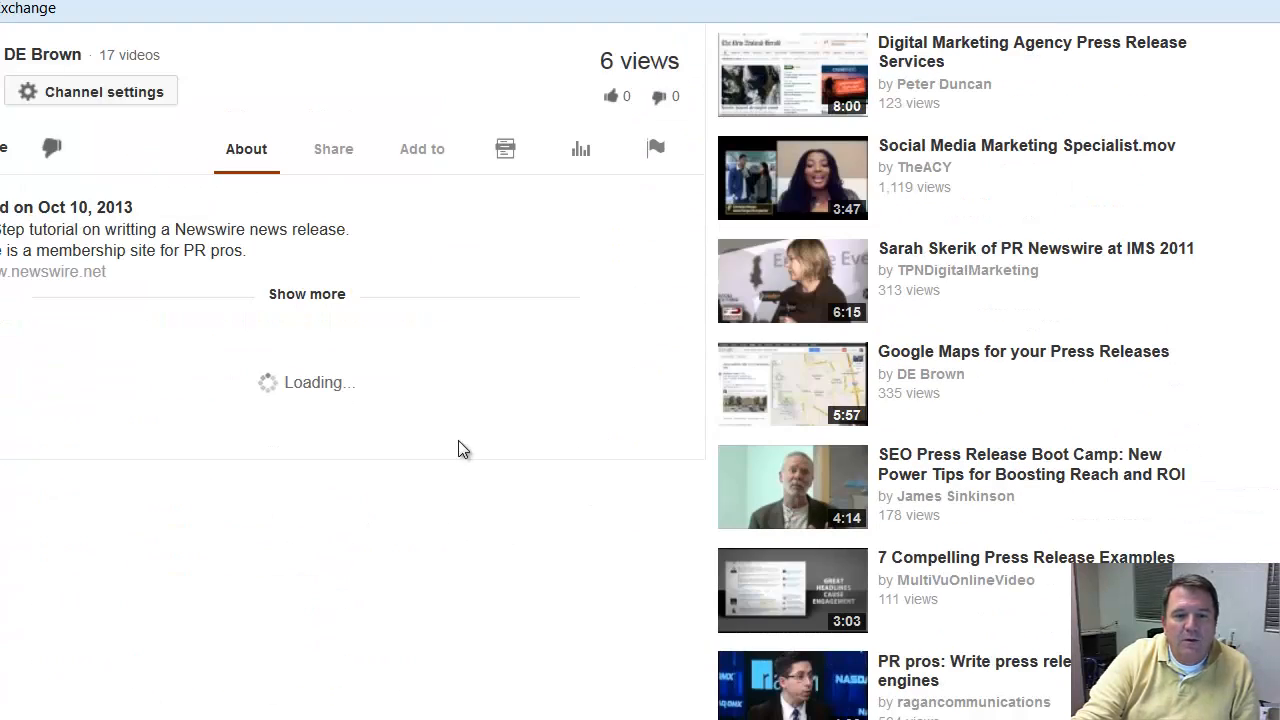
{"action": "scroll", "coordinate": [409, 380], "scroll_direction": "up", "scroll_amount": 3}
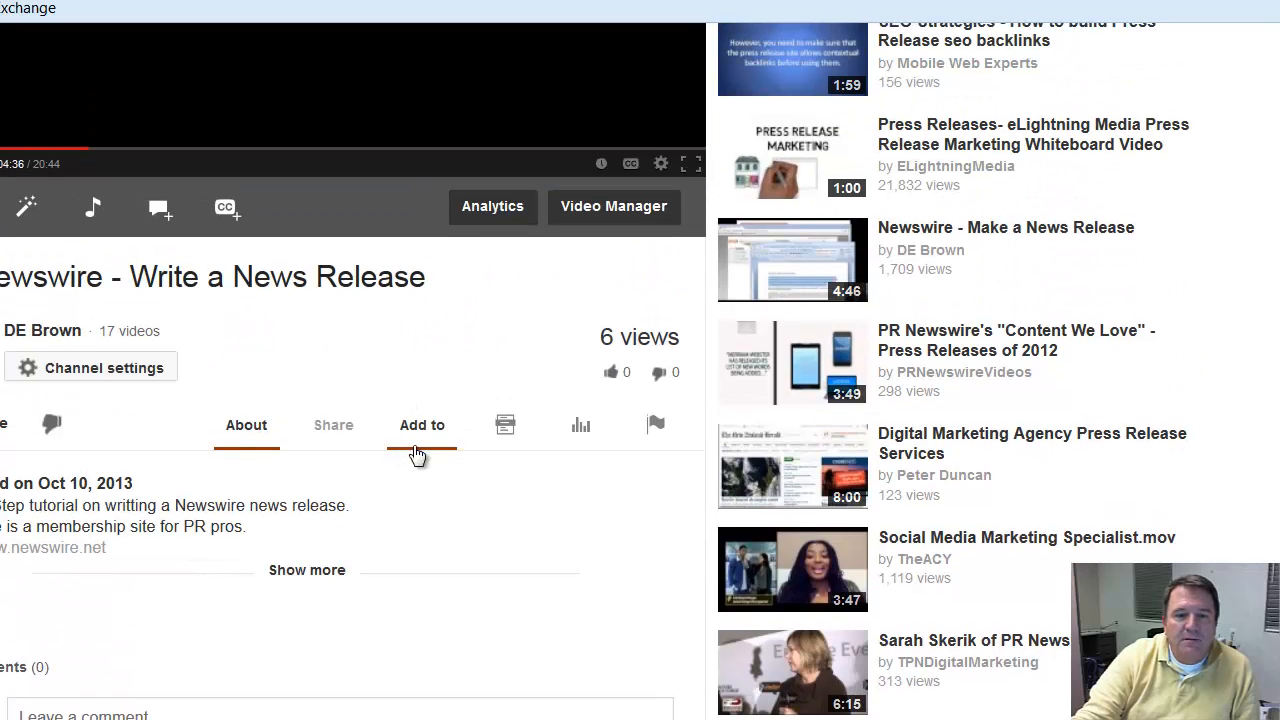
{"action": "left_click", "coordinate": [343, 428]}
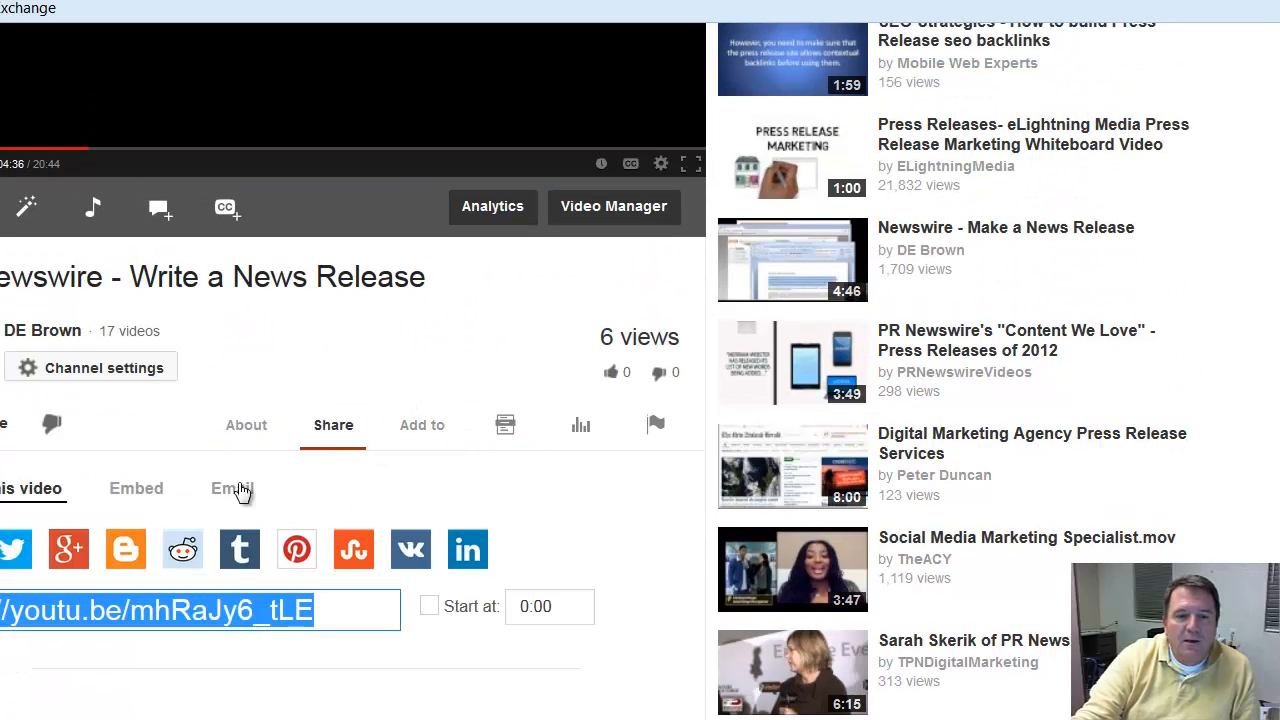
{"action": "right_click", "coordinate": [84, 616]}
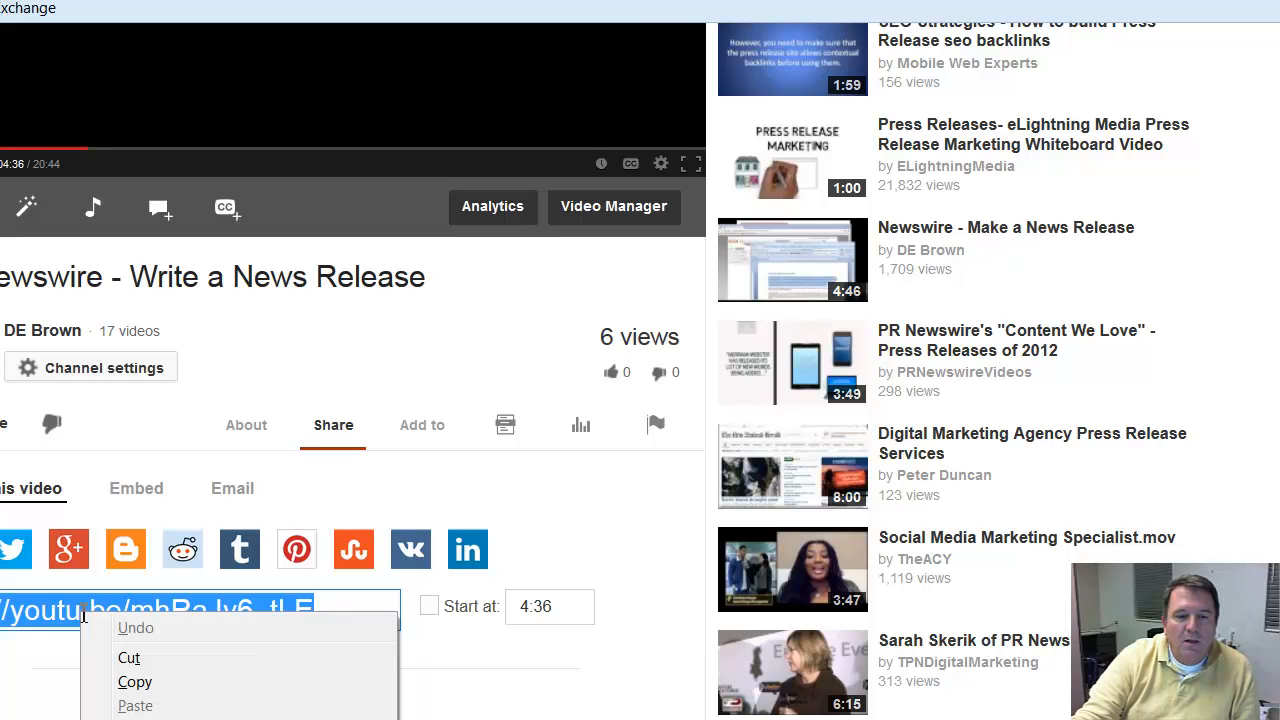
{"action": "left_click", "coordinate": [145, 682]}
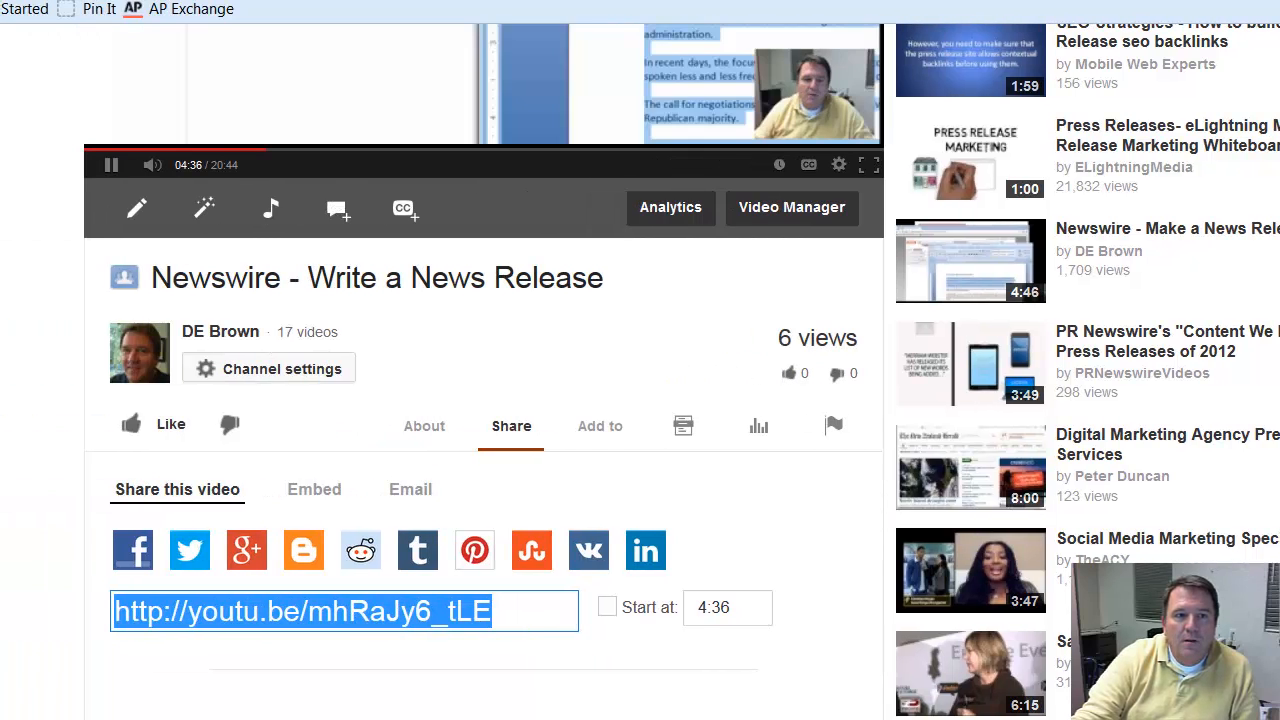
{"action": "left_click", "coordinate": [712, 0]}
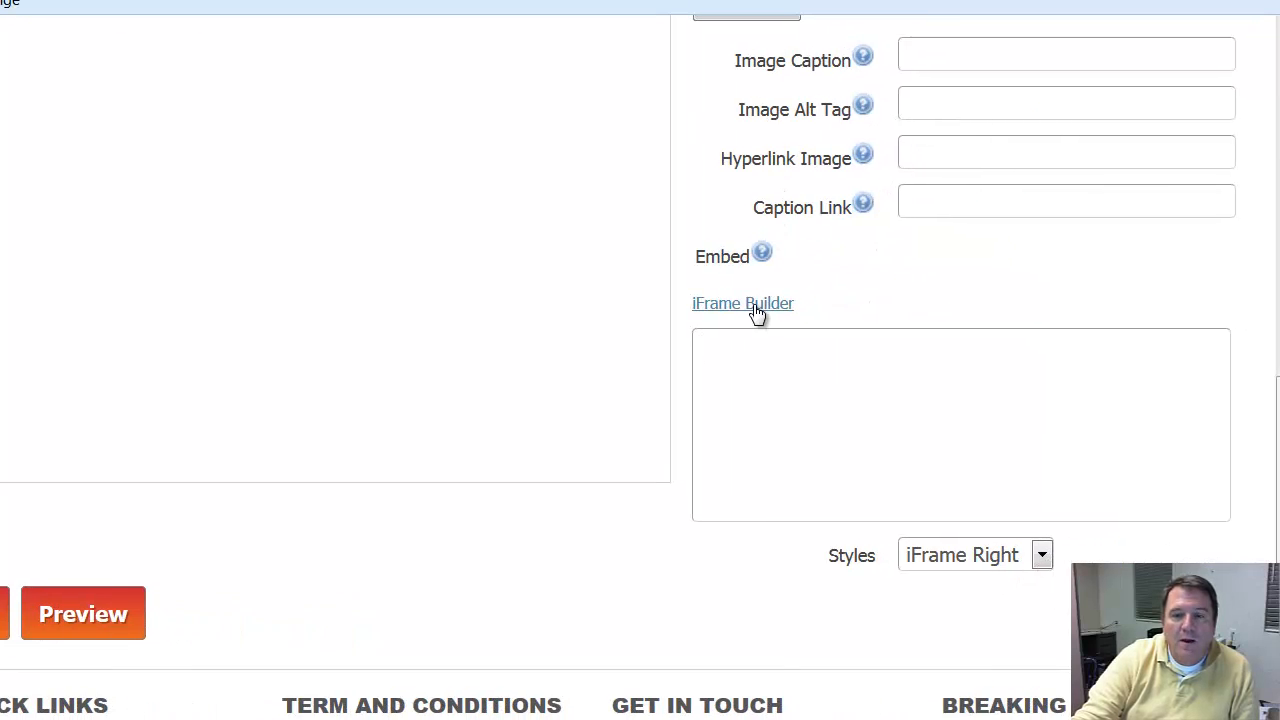
{"action": "left_click", "coordinate": [743, 304]}
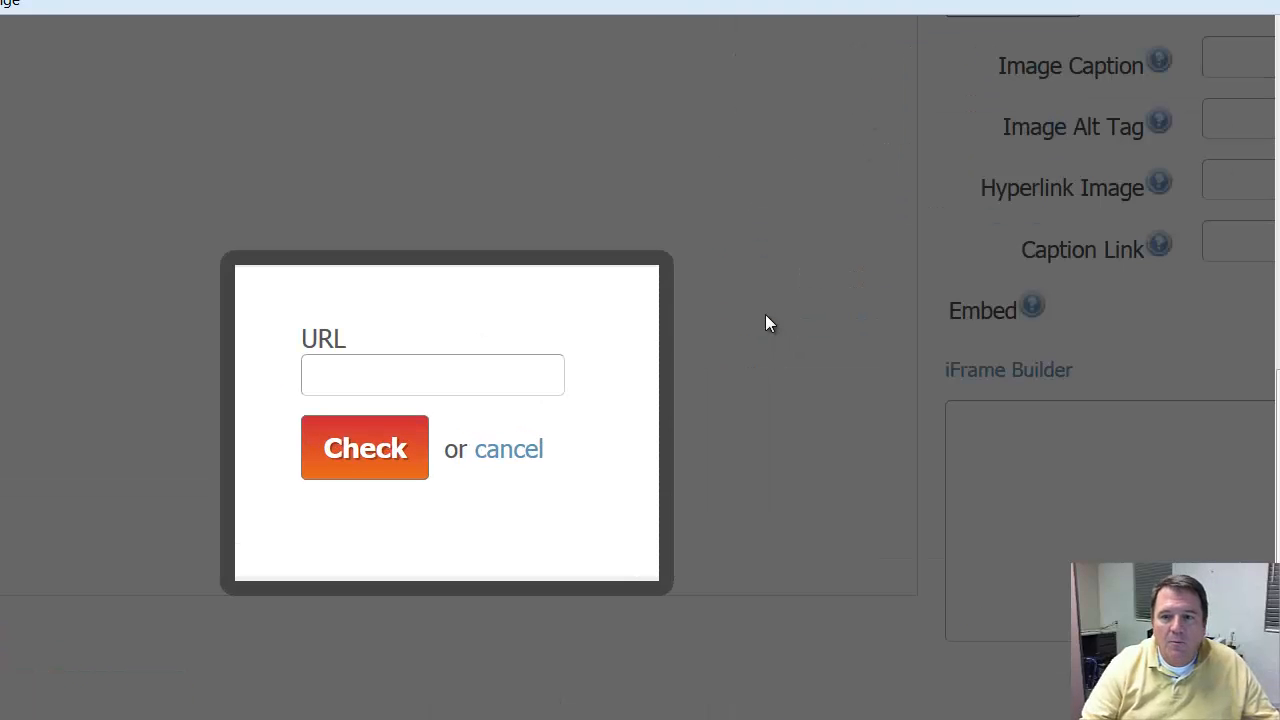
{"action": "left_click", "coordinate": [320, 385]}
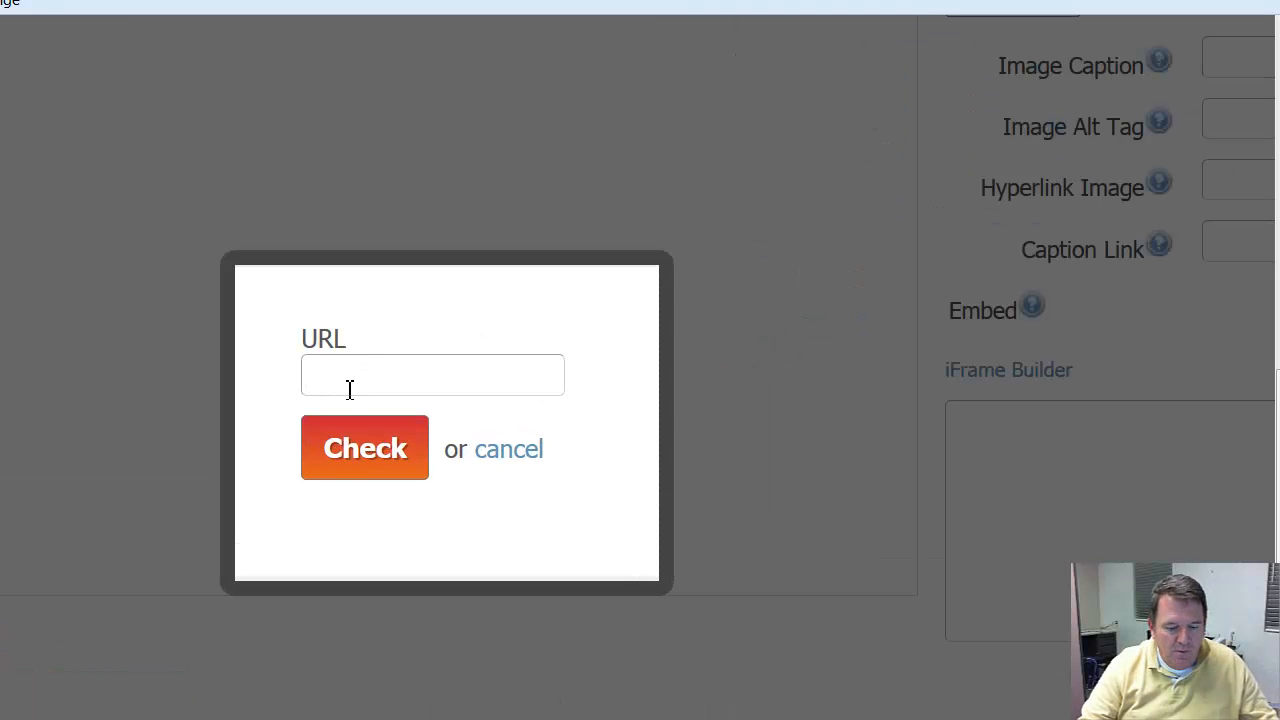
{"action": "key", "text": "ctrl+v"}
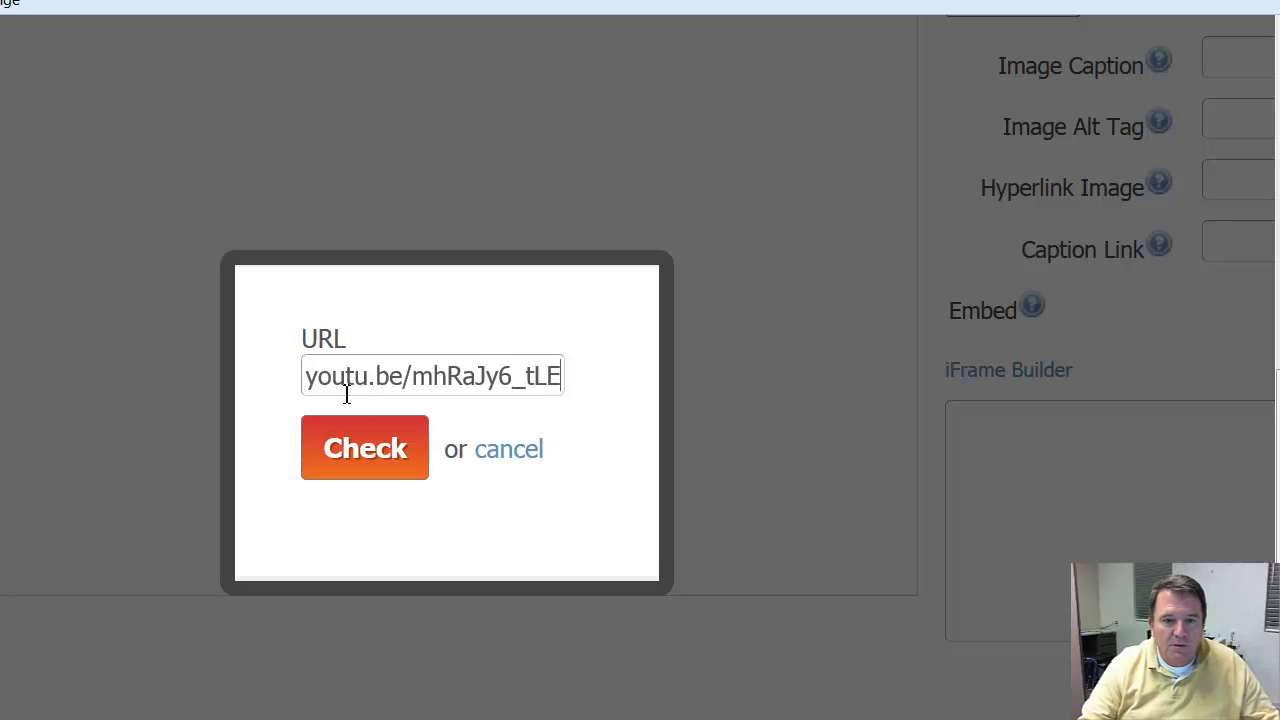
{"action": "left_click", "coordinate": [370, 458]}
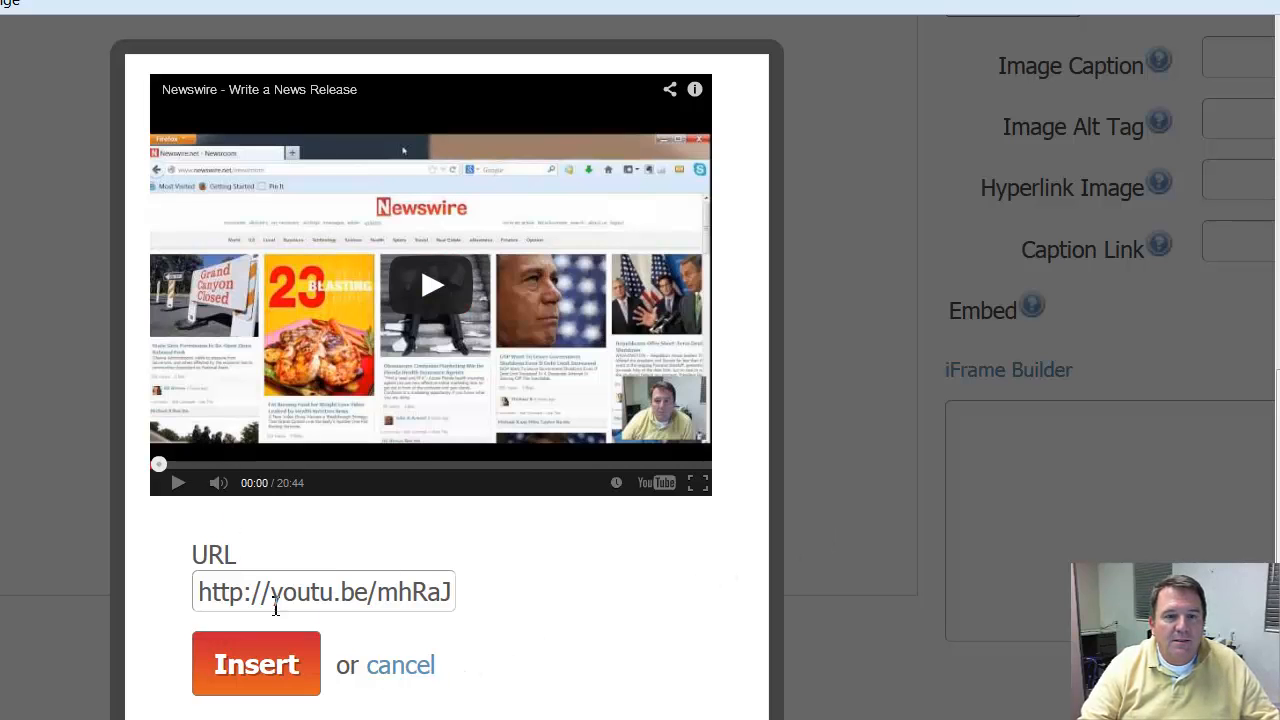
{"action": "left_click", "coordinate": [256, 666]}
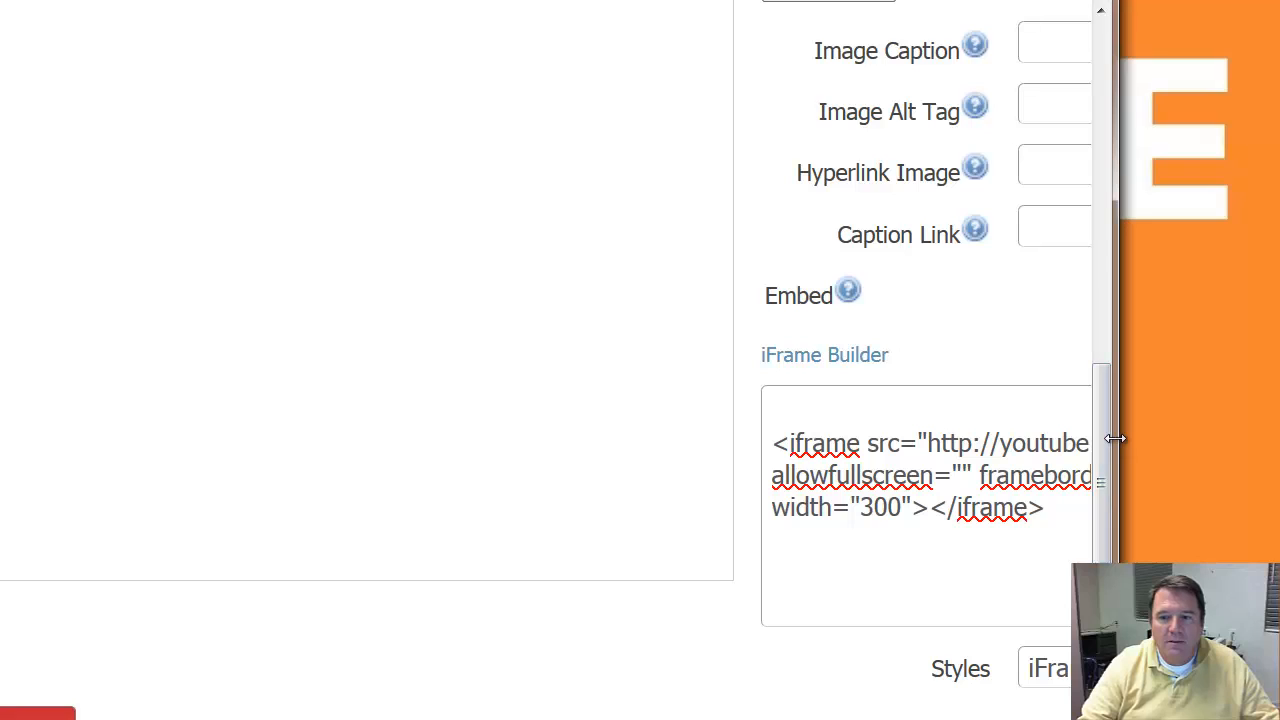
Step: Widen the window to show the full iframe code and add two blank lines above it in the Embed box
{"action": "left_click_drag", "start_coordinate": [1112, 440], "coordinate": [1279, 400]}
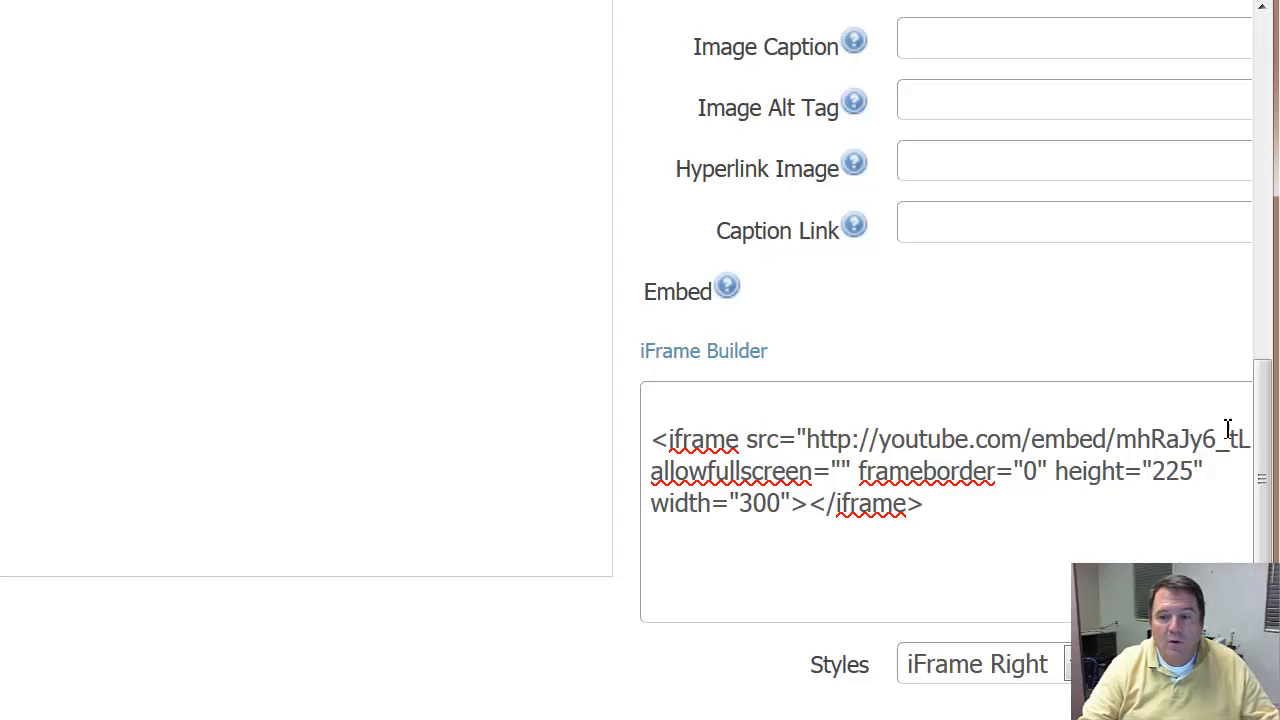
{"action": "left_click_drag", "start_coordinate": [1272, 320], "coordinate": [1279, 320]}
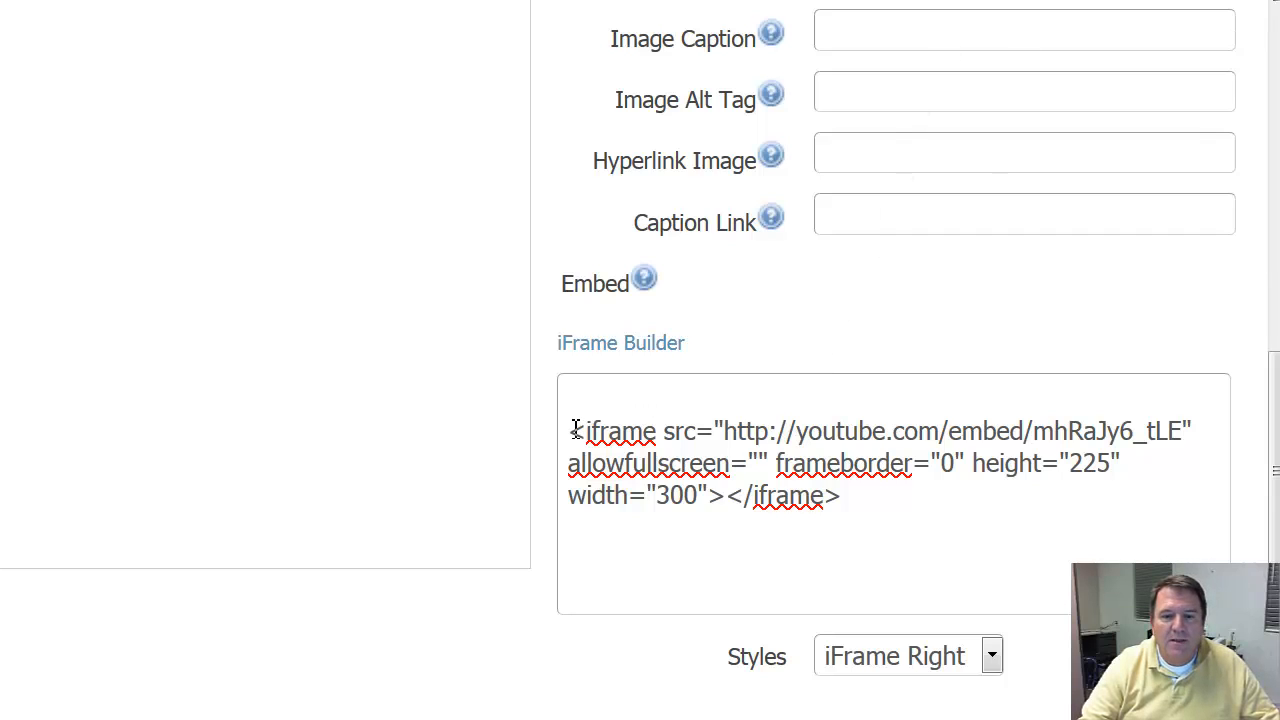
{"action": "key", "text": "Return"}
{"action": "key", "text": "Return"}
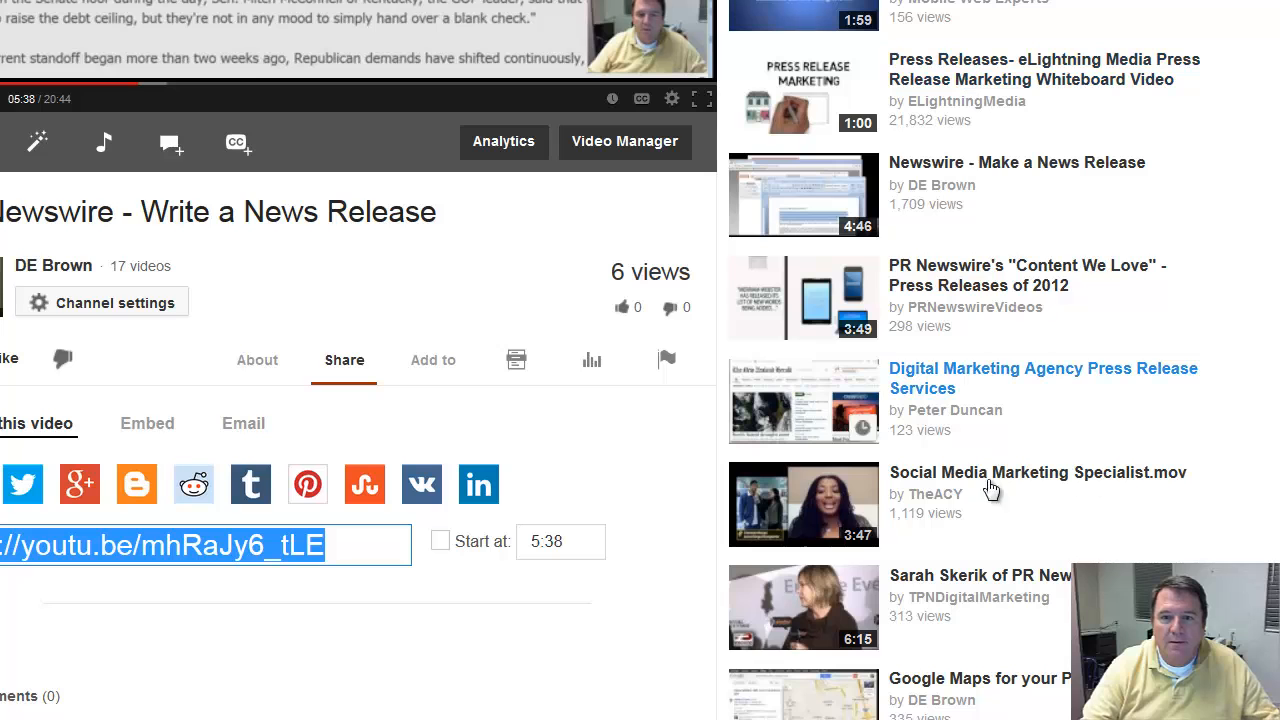
Step: Switch to YouTube, open the video "Social Media Marketing Specialist.mov" and bring up its embed code
{"action": "left_click", "coordinate": [958, 476]}
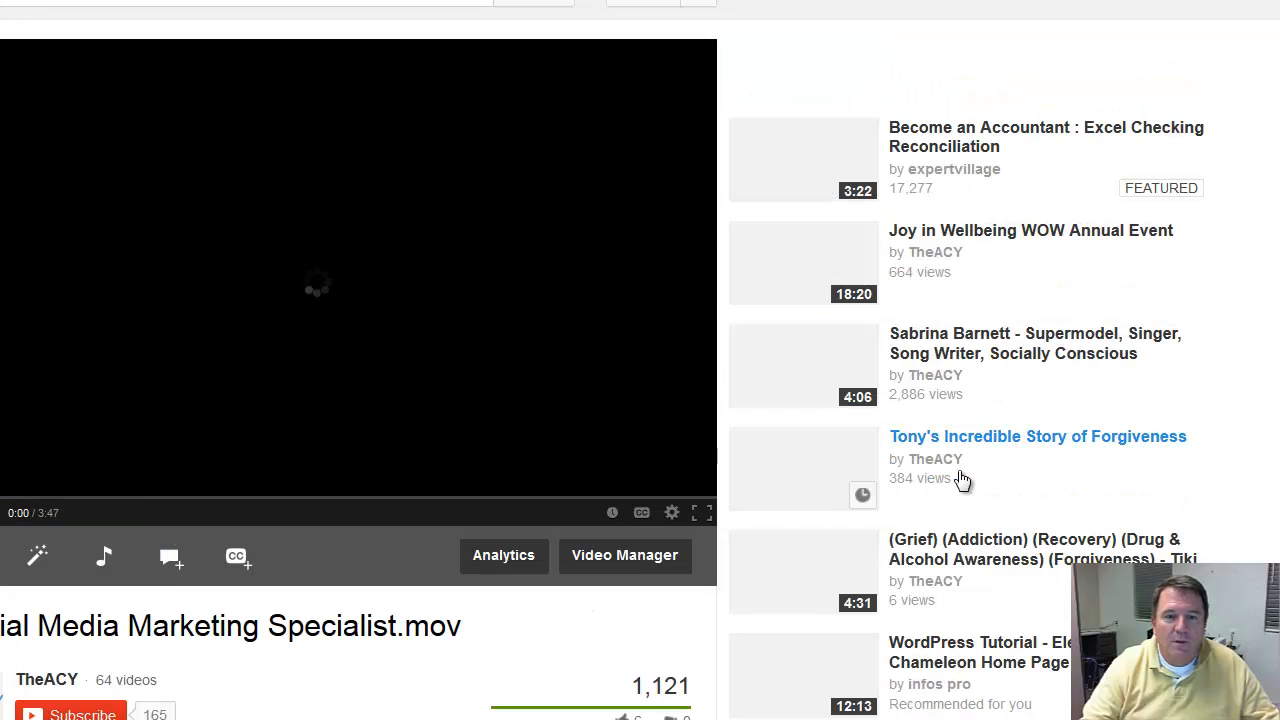
{"action": "scroll", "coordinate": [690, 230], "scroll_direction": "down", "scroll_amount": 7}
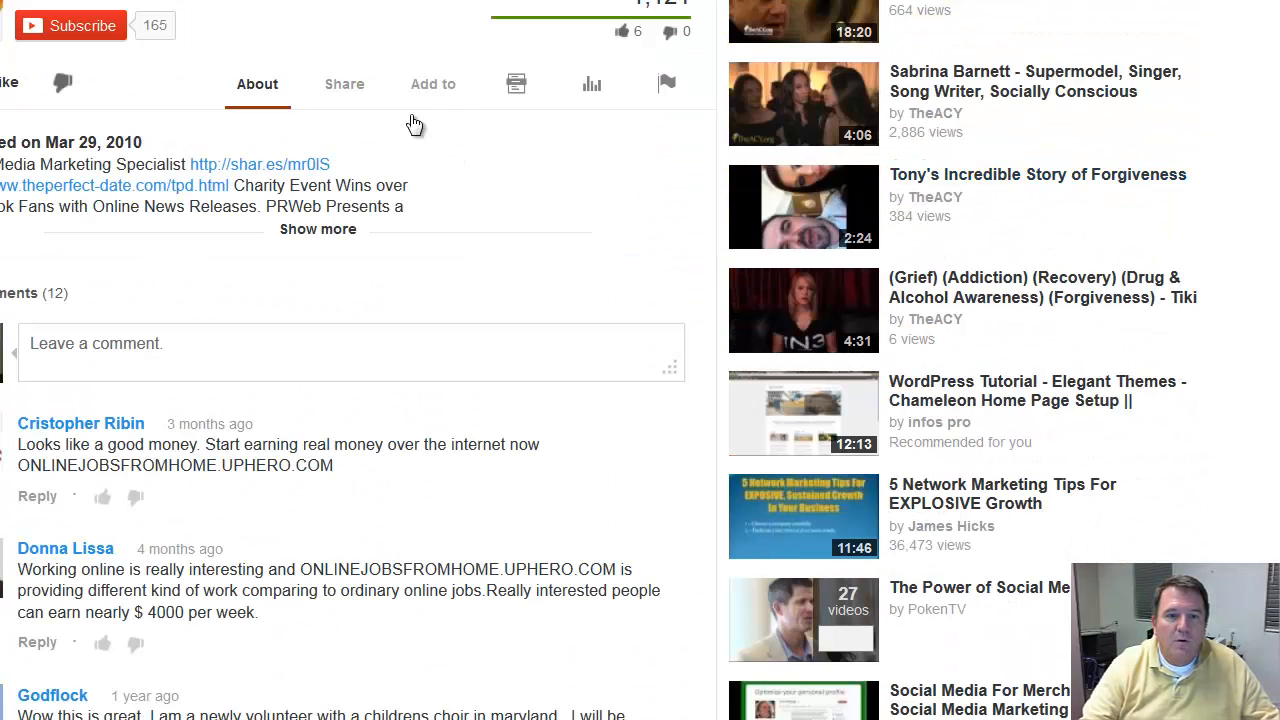
{"action": "left_click", "coordinate": [345, 95]}
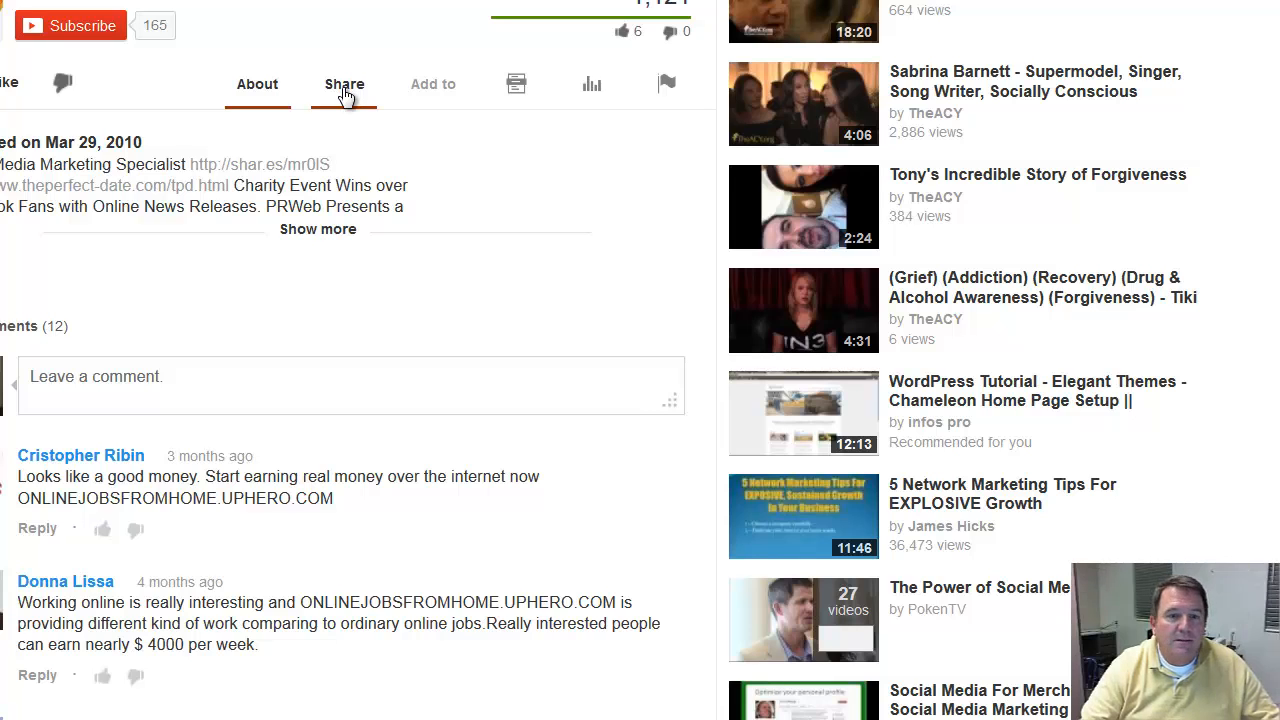
{"action": "left_click", "coordinate": [344, 90]}
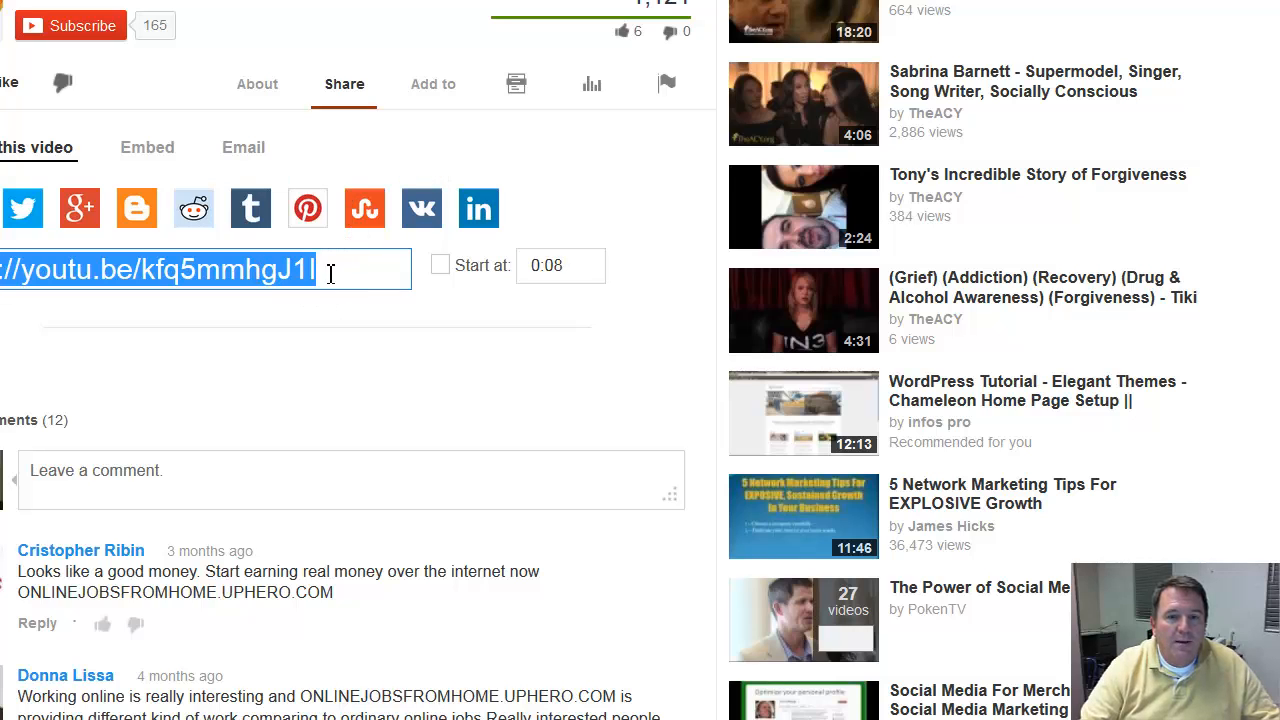
{"action": "left_click", "coordinate": [143, 160]}
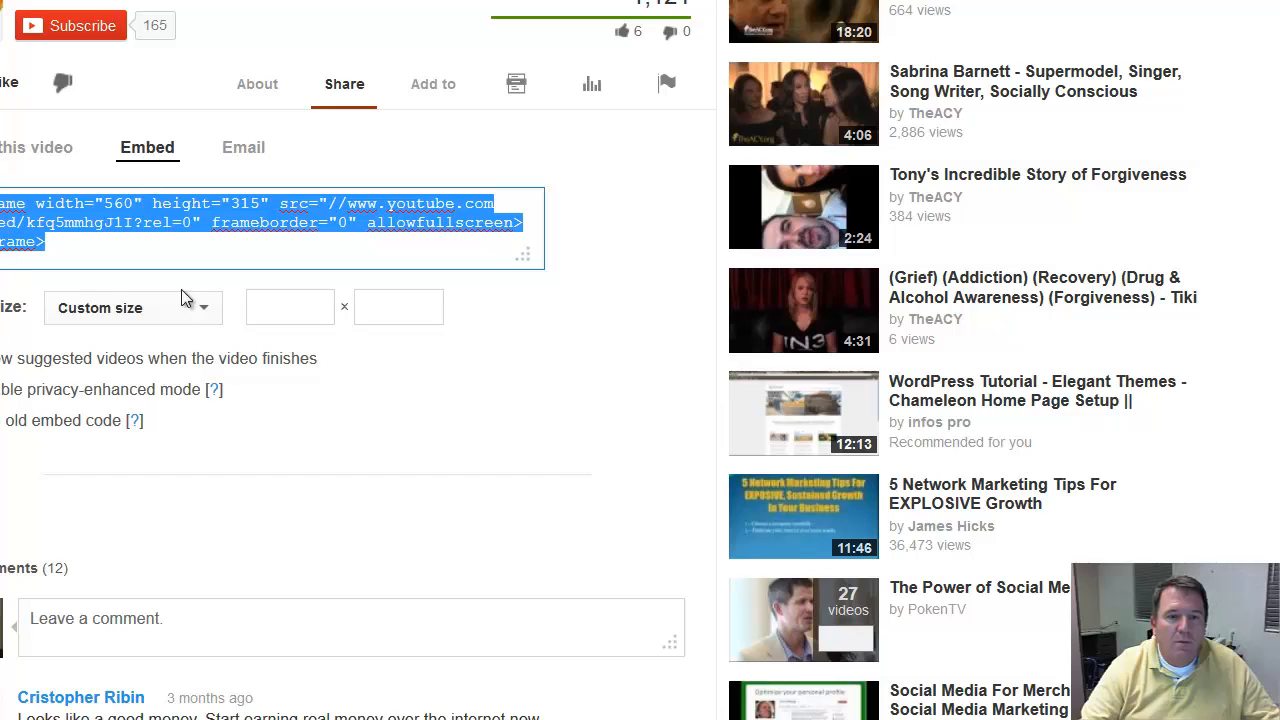
Step: Set the embed's custom width to 300 and select the whole iframe code for copying
{"action": "left_click", "coordinate": [260, 309]}
{"action": "type", "text": "3"}
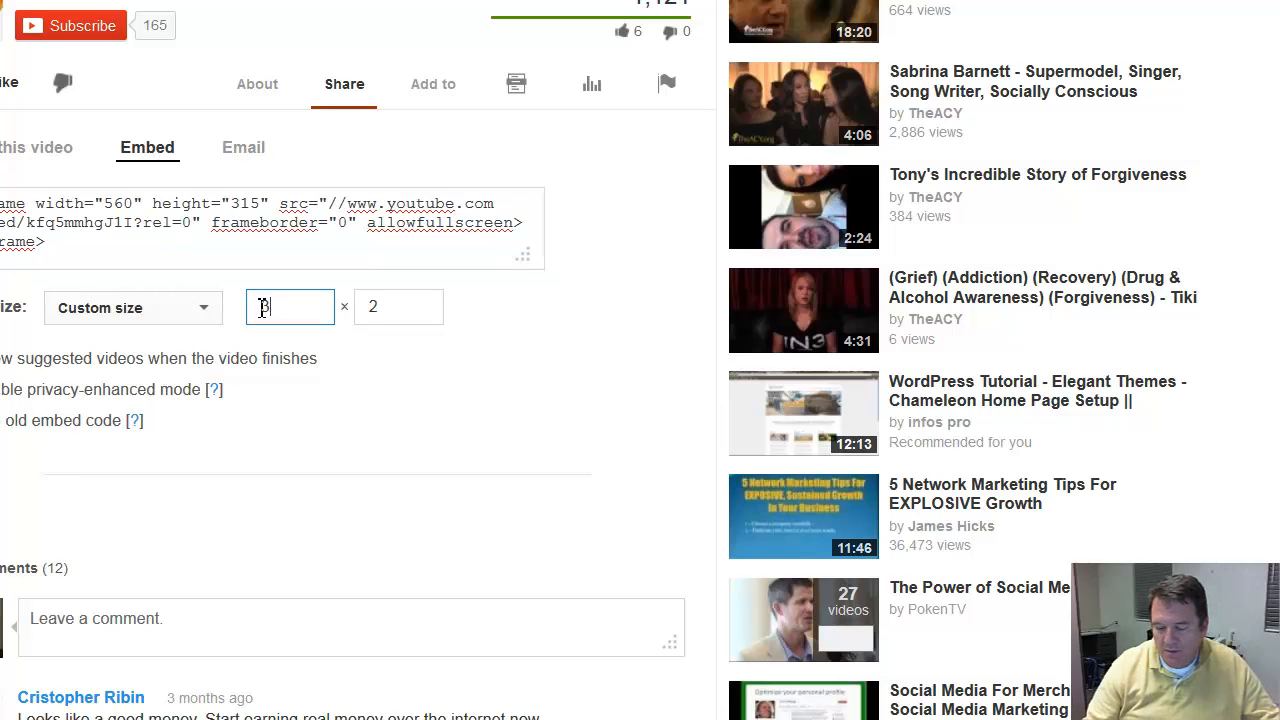
{"action": "type", "text": "00"}
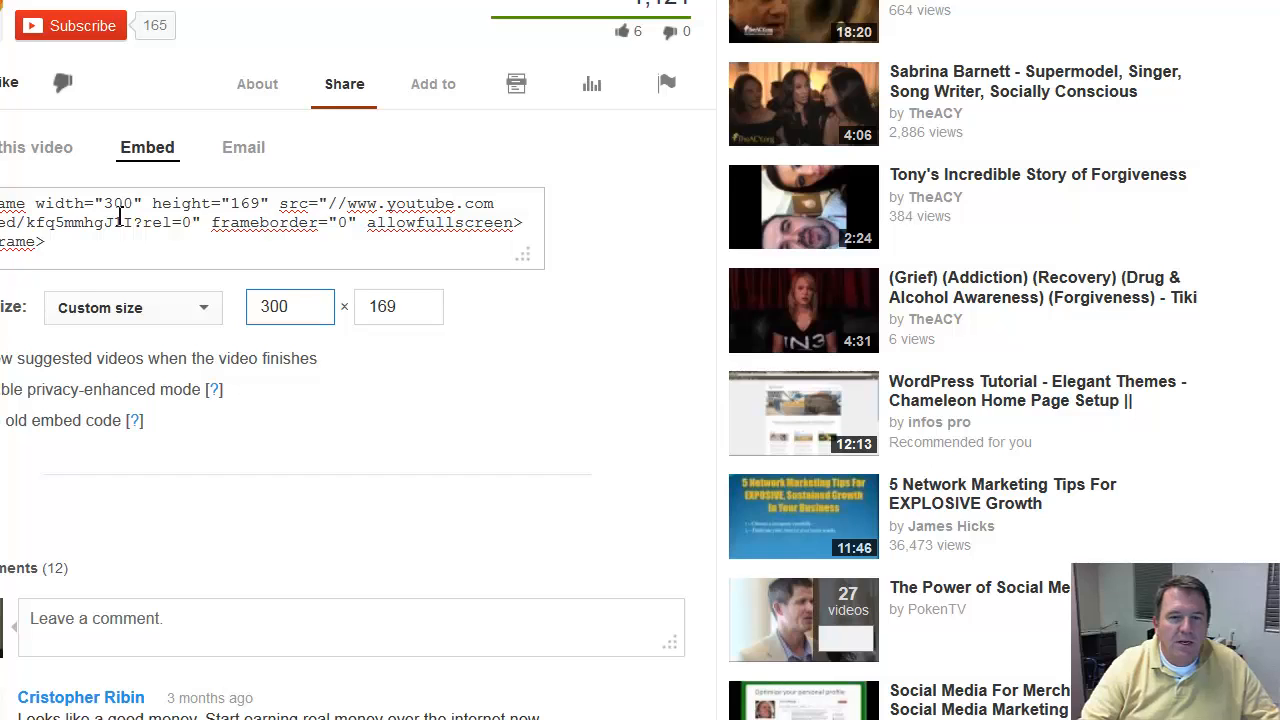
{"action": "left_click_drag", "start_coordinate": [62, 250], "coordinate": [3, 202]}
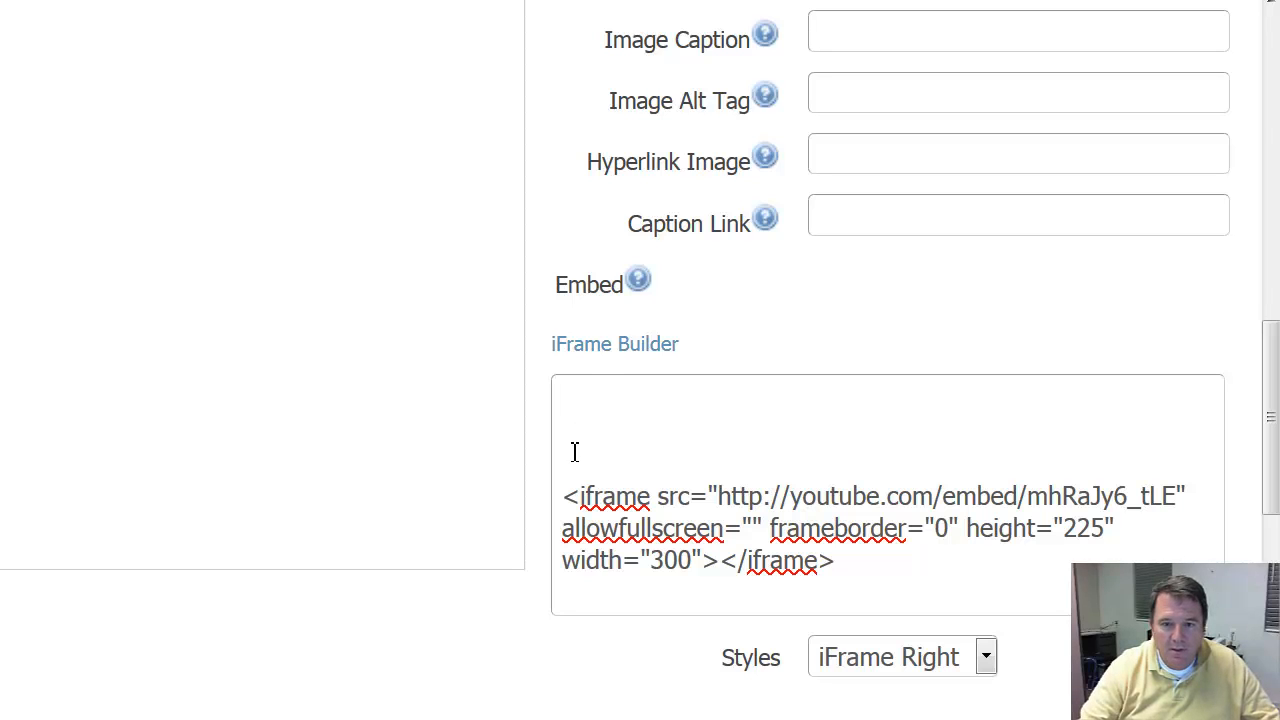
Step: Paste the second video's iframe code above the existing one in the Newswire Embed box and review both codes
{"action": "type", "text": "<iframe width=\"300\" height=\"169\" src=\"//www.youtube.com/embed/kfq5mmhgJ1I?rel=0\" frameborder=\"0\" allowfullscreen></iframe>"}
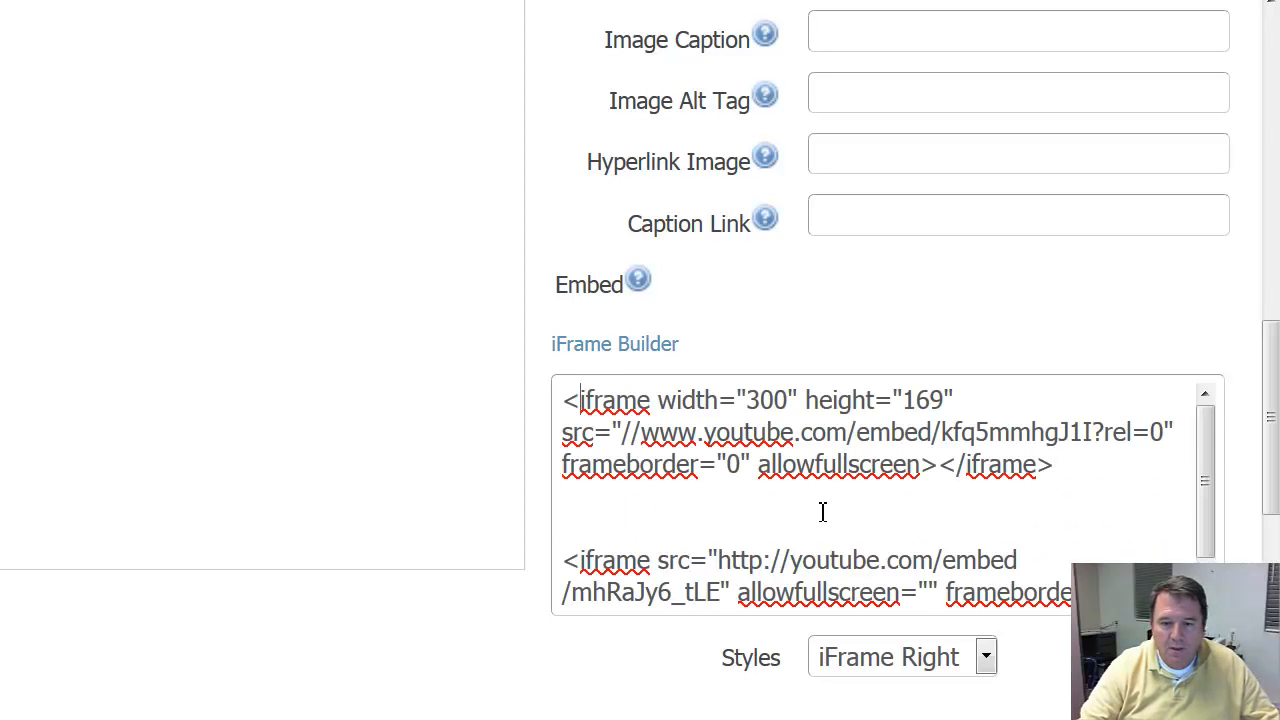
{"action": "scroll", "coordinate": [822, 512], "scroll_direction": "down", "scroll_amount": 1}
{"action": "scroll", "coordinate": [822, 512], "scroll_direction": "up", "scroll_amount": 1}
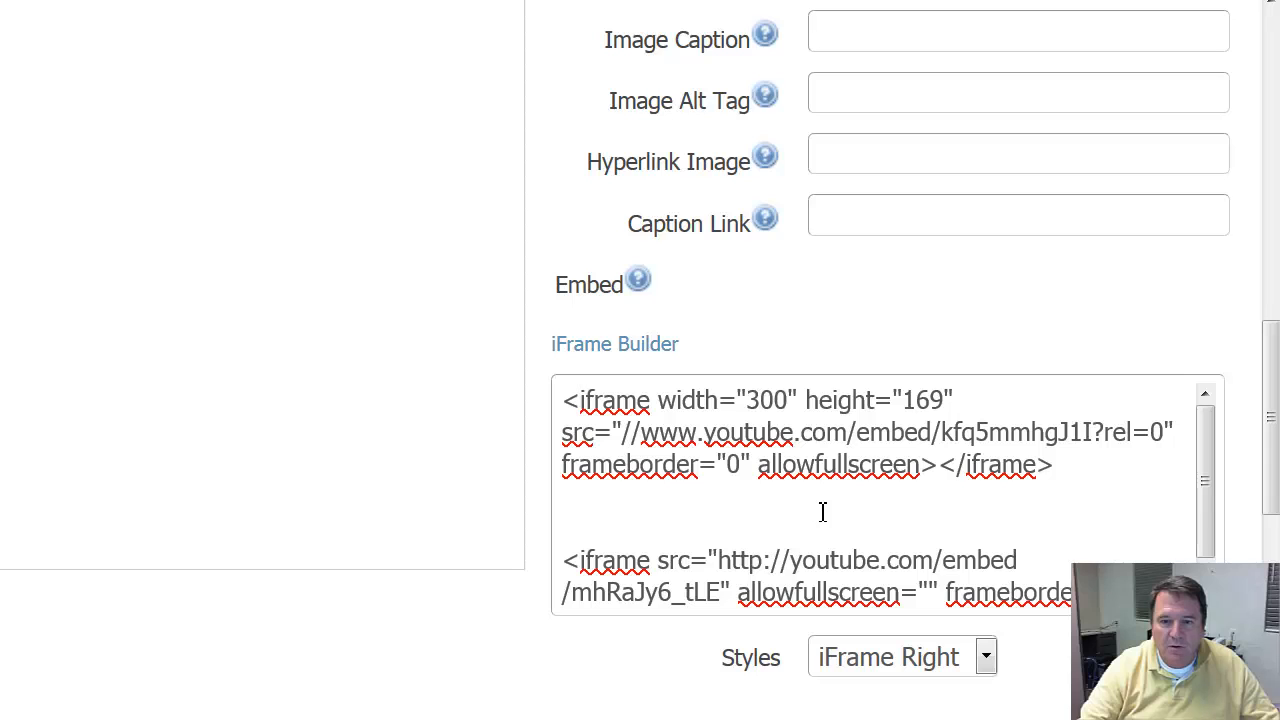
{"action": "scroll", "coordinate": [822, 512], "scroll_direction": "down", "scroll_amount": 5}
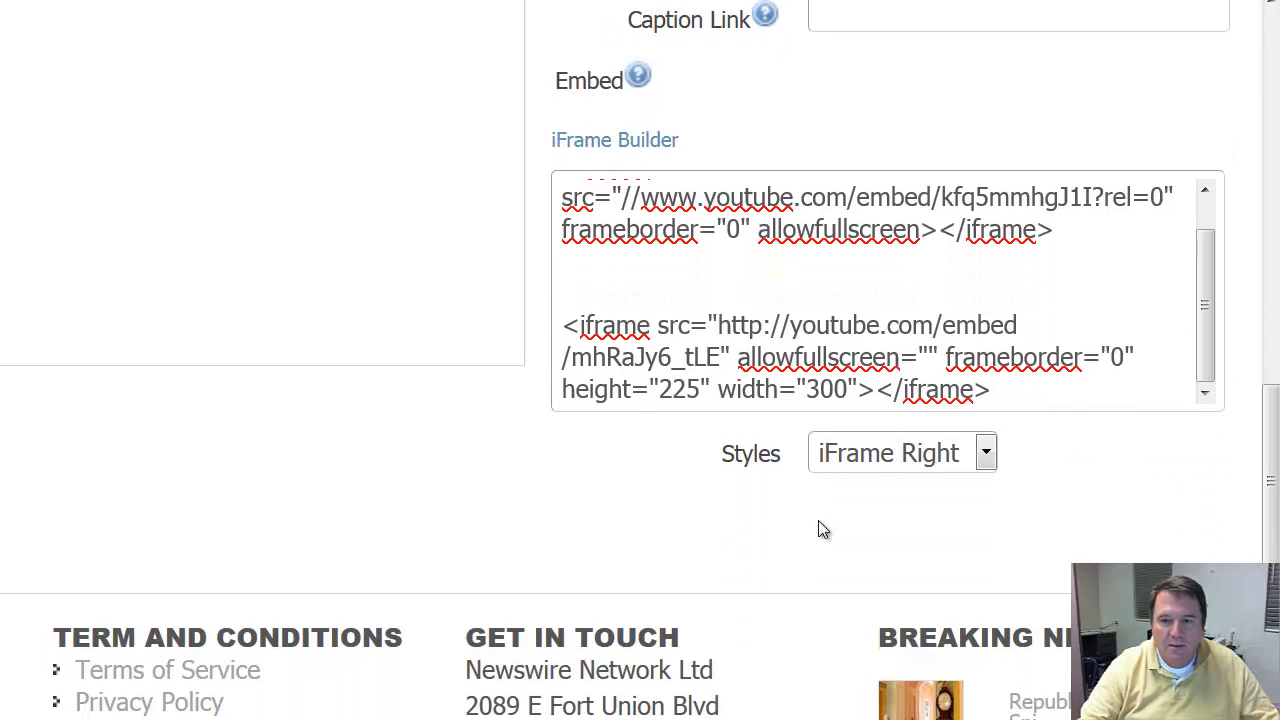
{"action": "scroll", "coordinate": [818, 529], "scroll_direction": "up", "scroll_amount": 1}
{"action": "scroll", "coordinate": [818, 529], "scroll_direction": "up", "scroll_amount": 3}
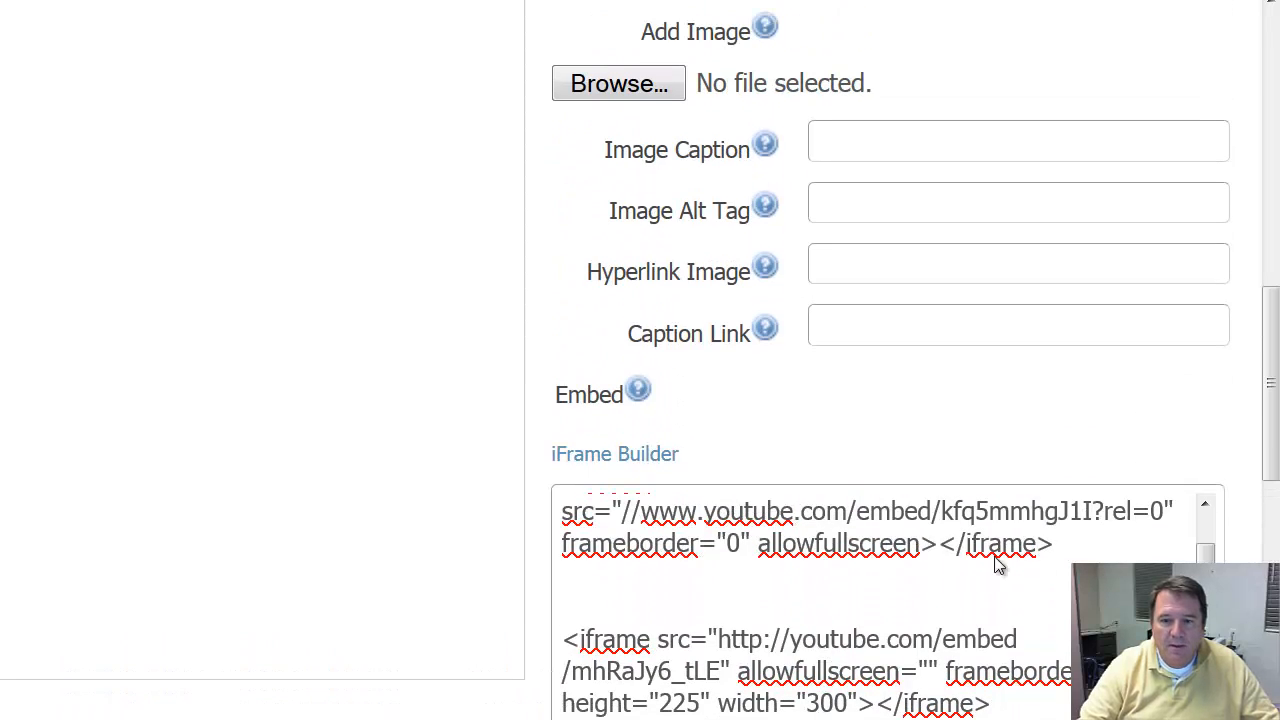
{"action": "scroll", "coordinate": [1205, 540], "scroll_direction": "up", "scroll_amount": 2}
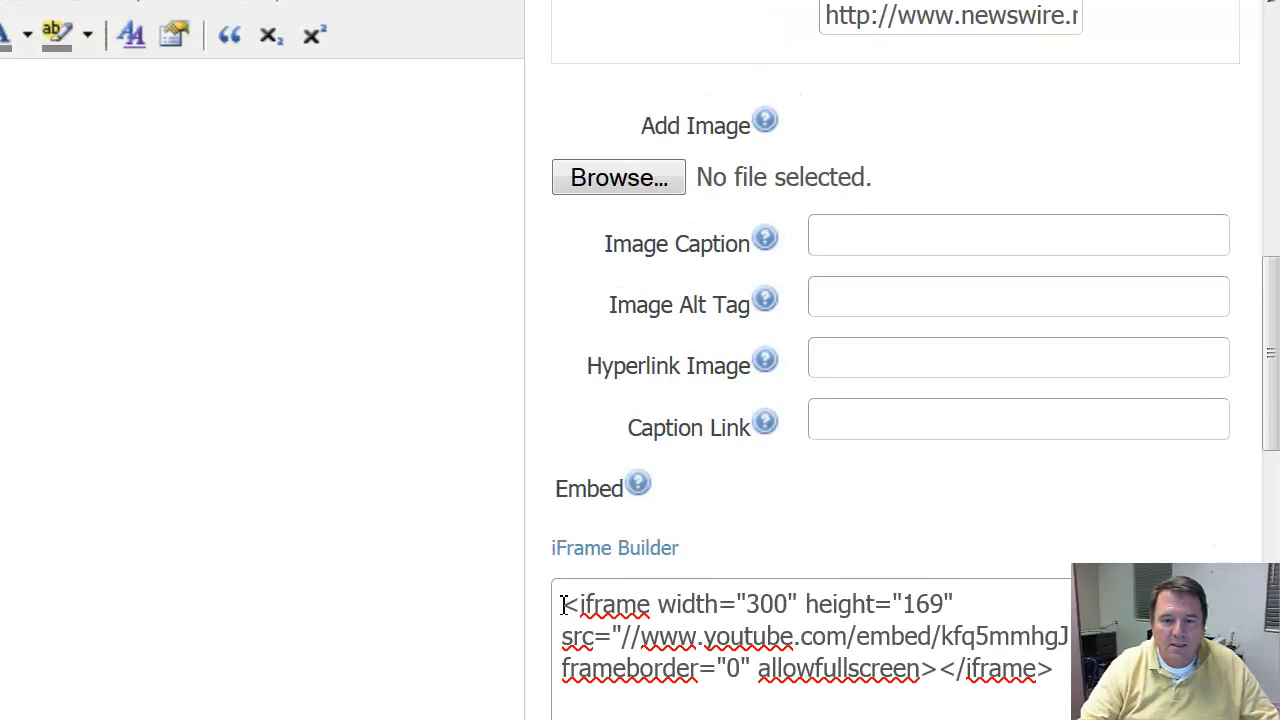
{"action": "scroll", "coordinate": [981, 601], "scroll_direction": "down", "scroll_amount": 1}
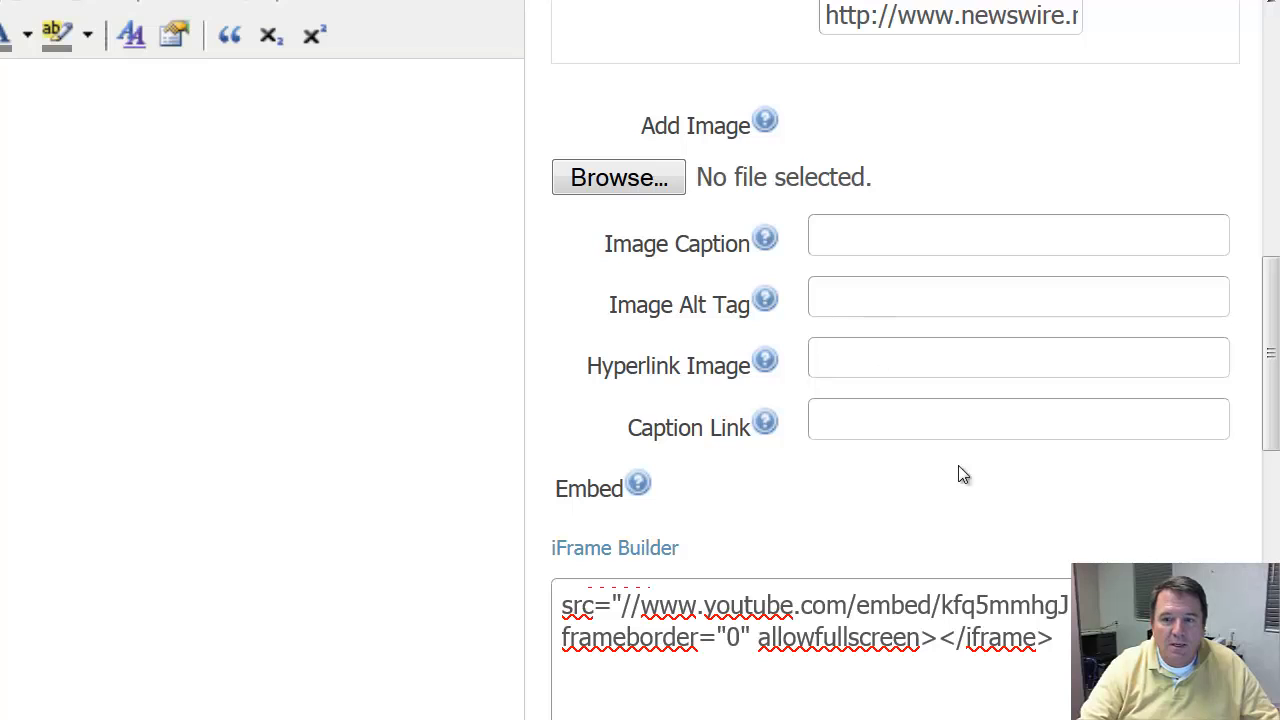
Step: Save the press release as a draft and preview it to check how the two embedded videos display
{"action": "left_click_drag", "start_coordinate": [1270, 360], "coordinate": [1270, 442]}
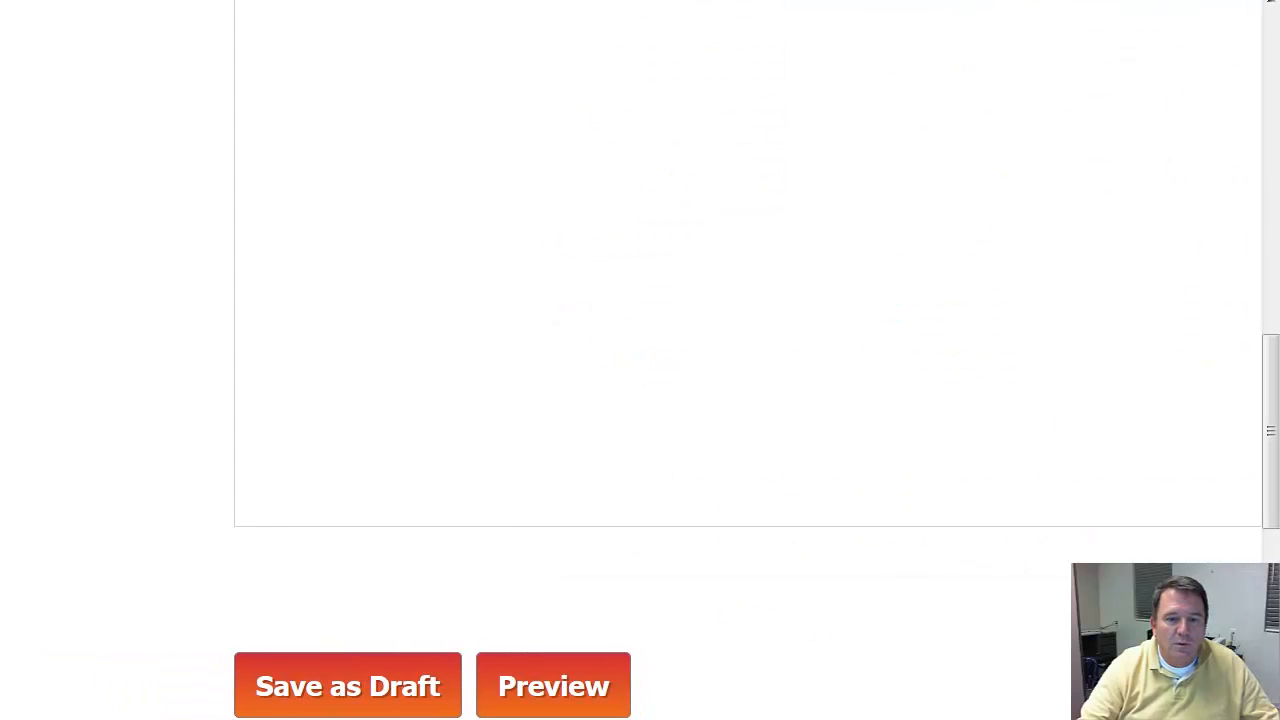
{"action": "left_click", "coordinate": [320, 710]}
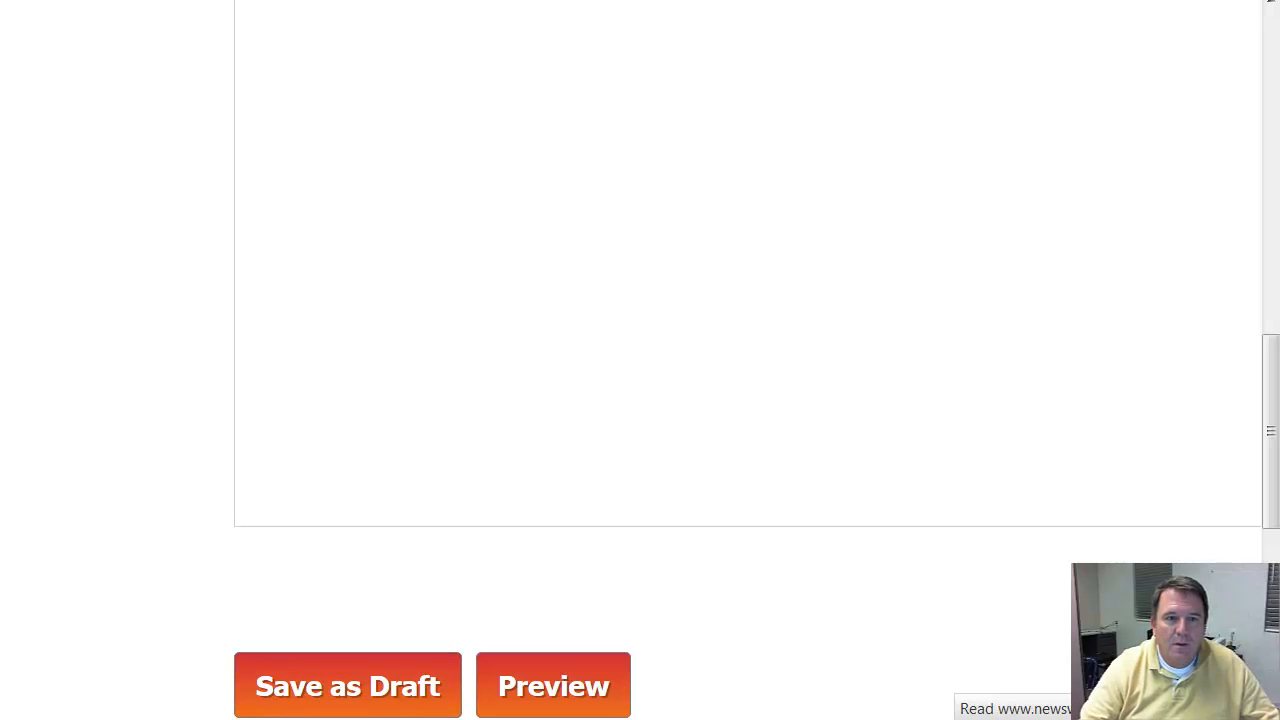
{"action": "scroll", "coordinate": [549, 600], "scroll_direction": "down", "scroll_amount": 2}
{"action": "scroll", "coordinate": [549, 600], "scroll_direction": "down", "scroll_amount": 10}
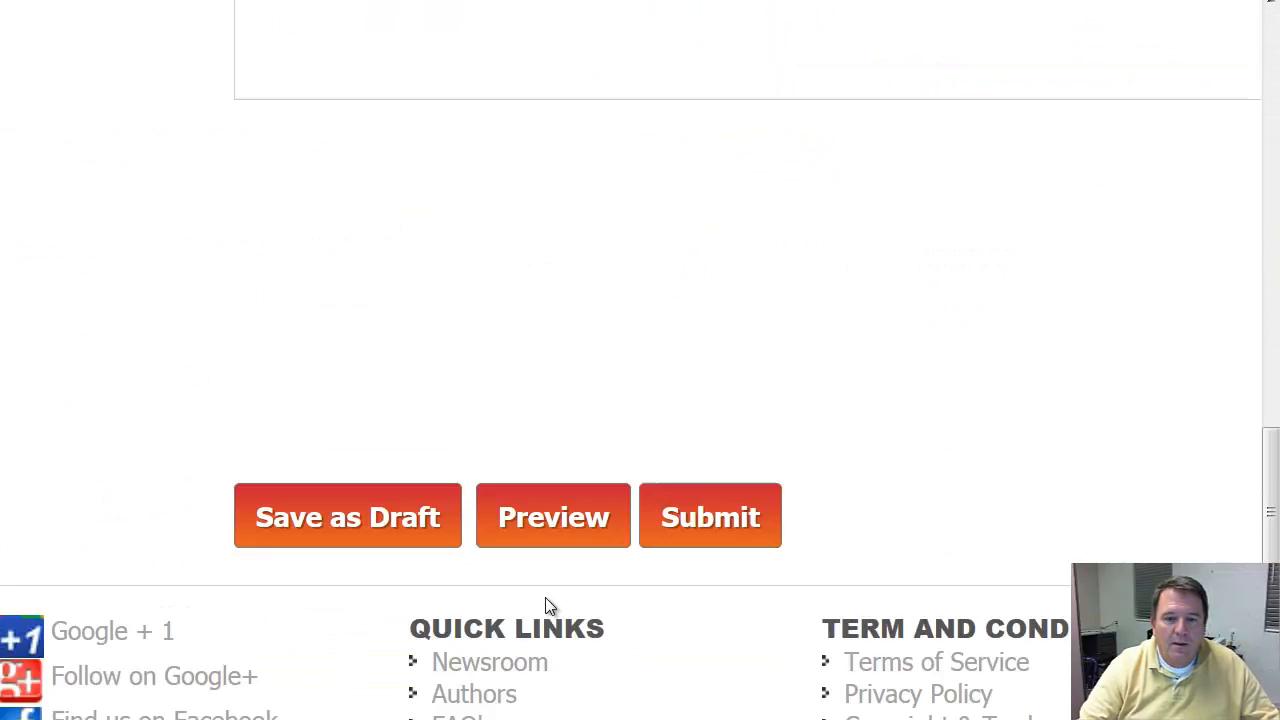
{"action": "left_click", "coordinate": [571, 166]}
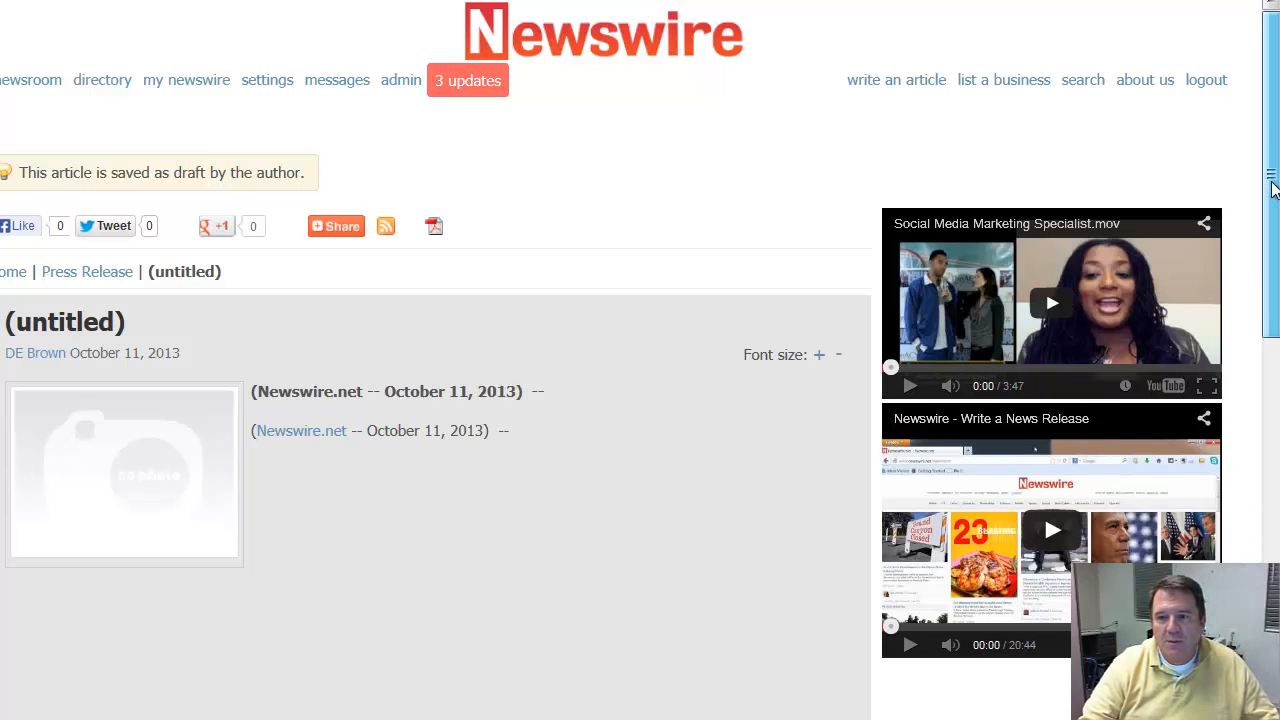
{"action": "left_click_drag", "start_coordinate": [1271, 172], "coordinate": [1271, 245]}
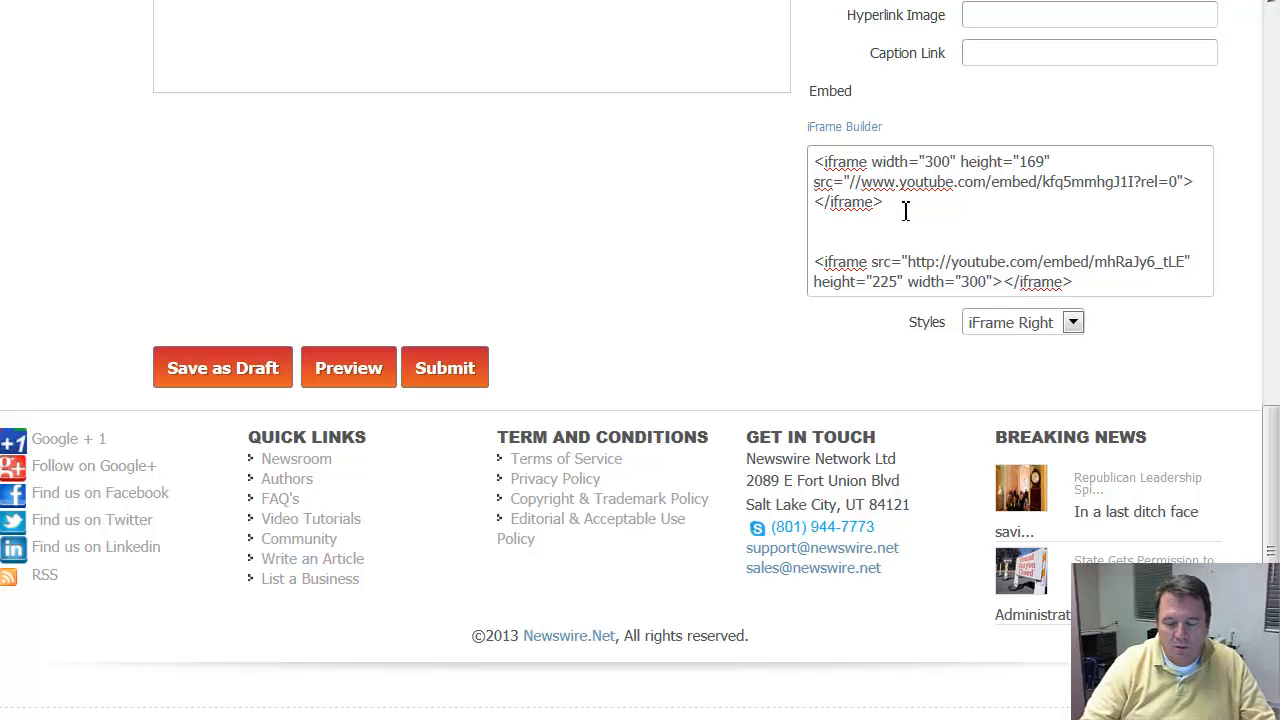
Step: Add three <br> tags on the line below the first iframe code in the Embed box
{"action": "left_click", "coordinate": [904, 211]}
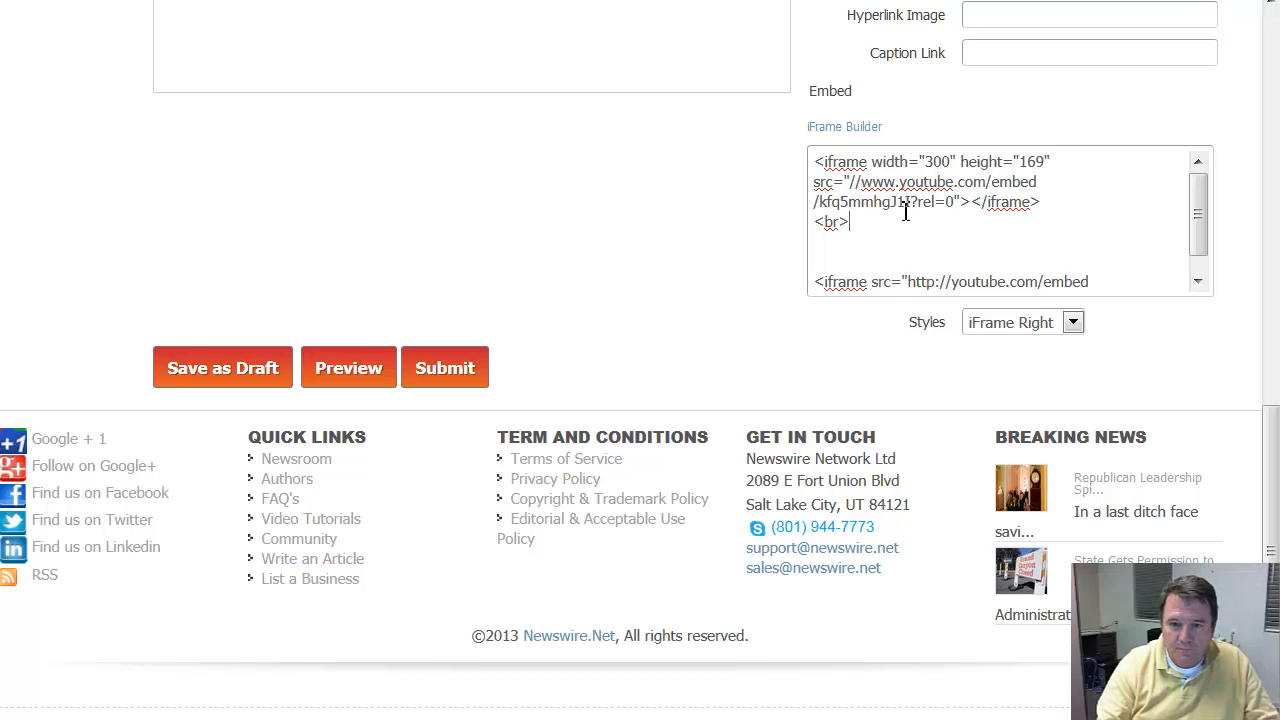
{"action": "left_click_drag", "start_coordinate": [881, 229], "coordinate": [746, 231]}
{"action": "key", "text": "ctrl+c"}
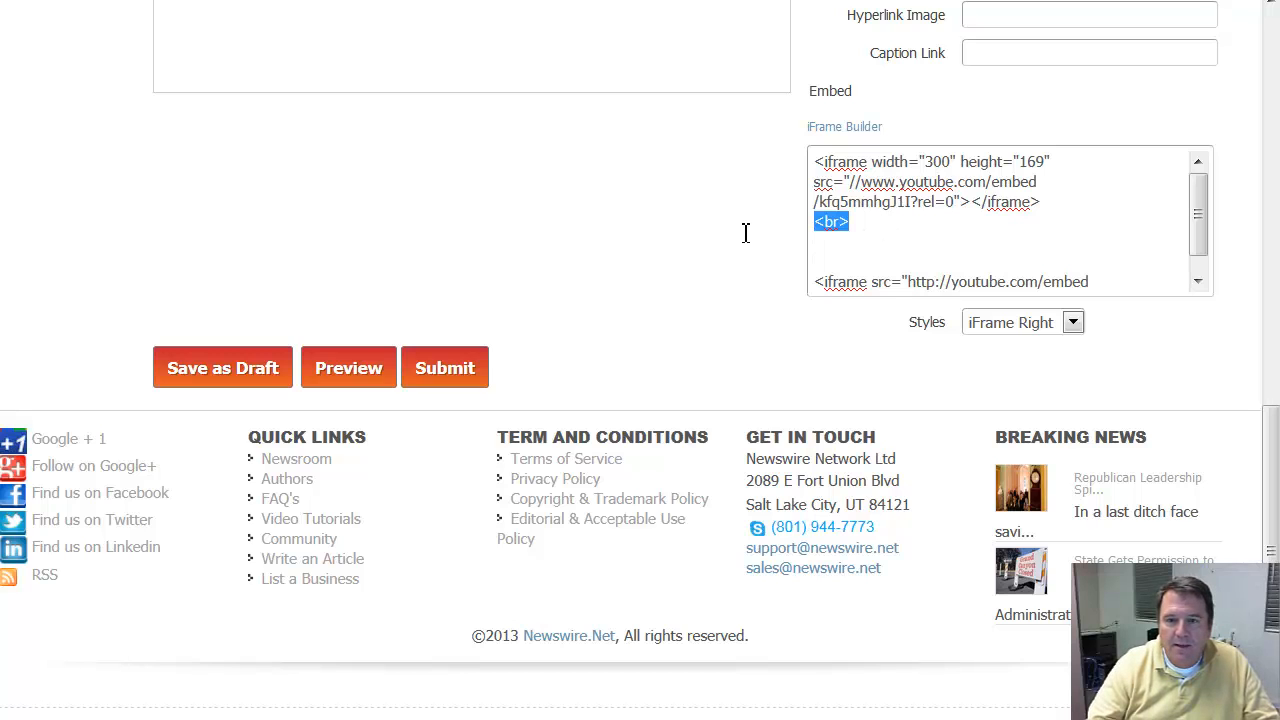
{"action": "left_click", "coordinate": [858, 224]}
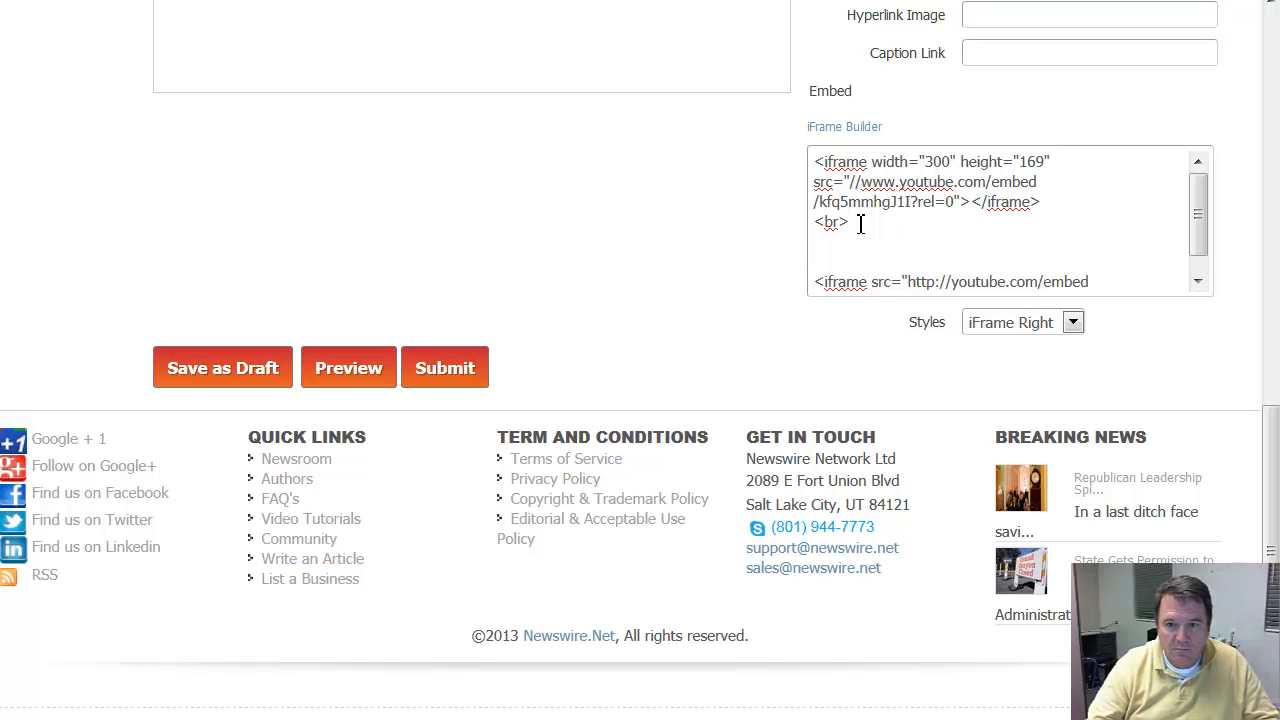
{"action": "key", "text": "ctrl+v"}
{"action": "key", "text": "ctrl+v"}
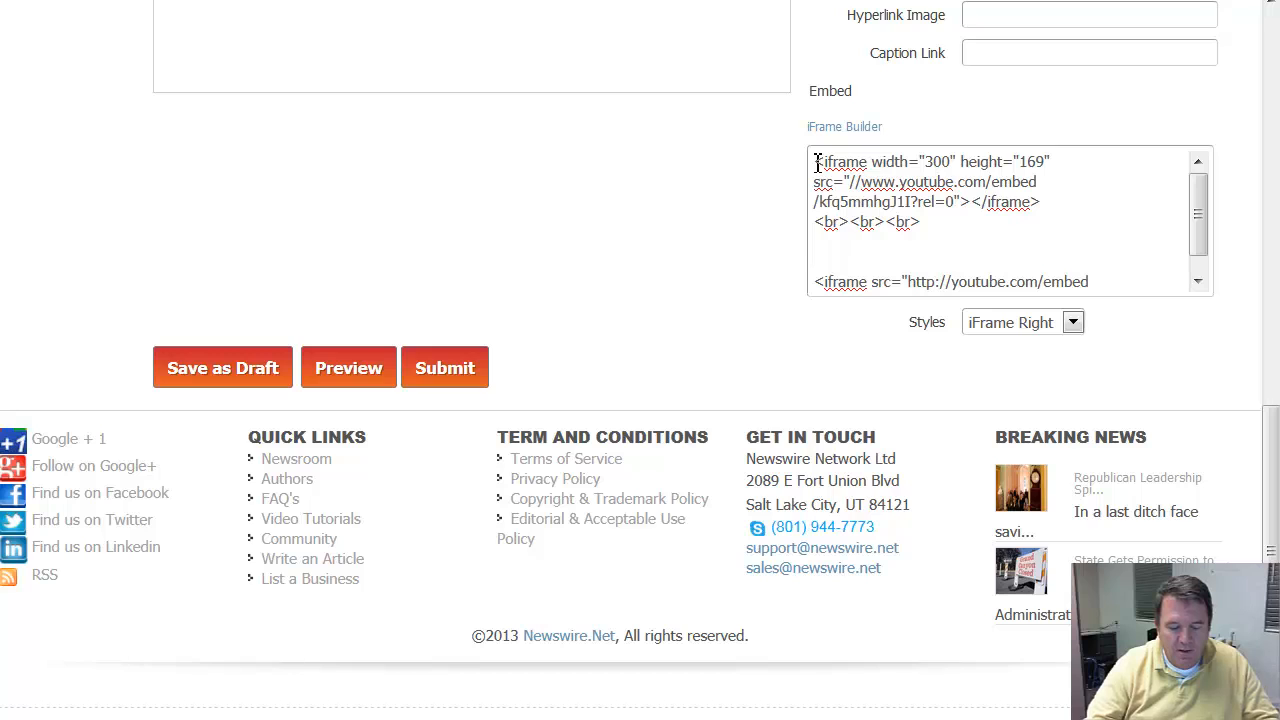
Step: Insert five <br> tags on their own line above the first iframe code in the Embed box
{"action": "key", "text": "ctrl+v"}
{"action": "key", "text": "ctrl+v"}
{"action": "key", "text": "ctrl+v"}
{"action": "key", "text": "ctrl+v"}
{"action": "key", "text": "ctrl+v"}
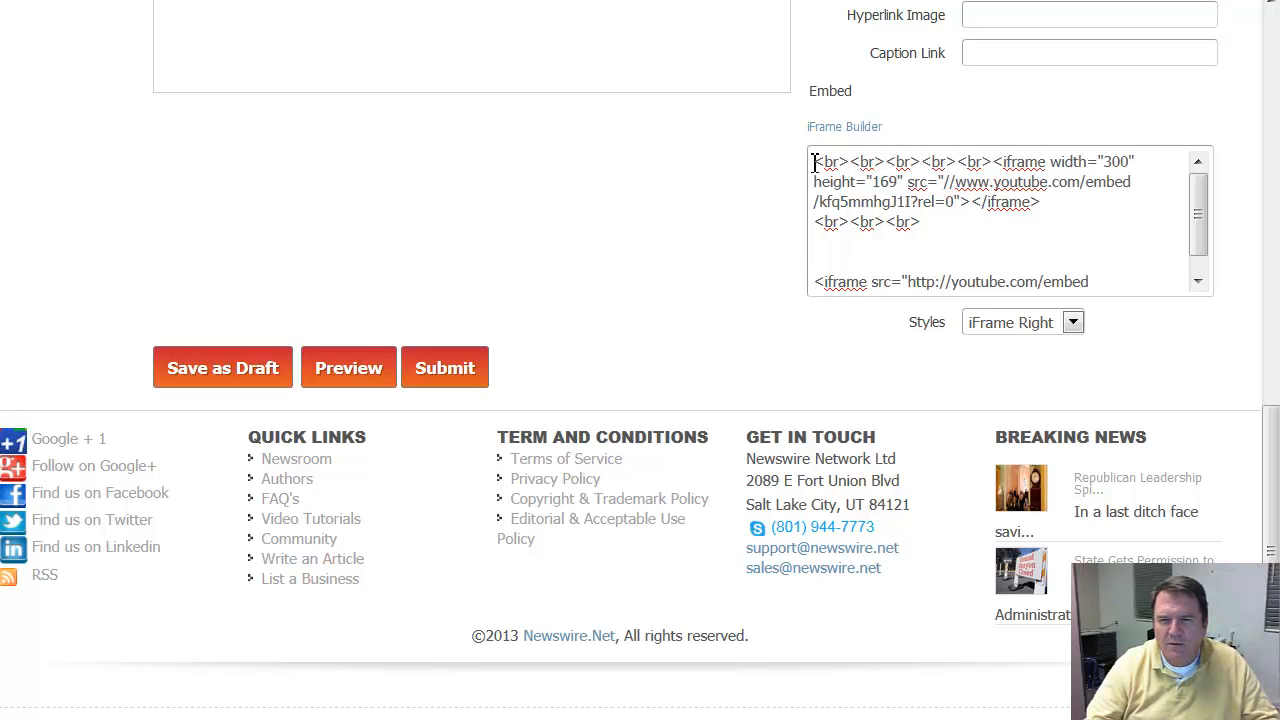
{"action": "key", "text": "Return"}
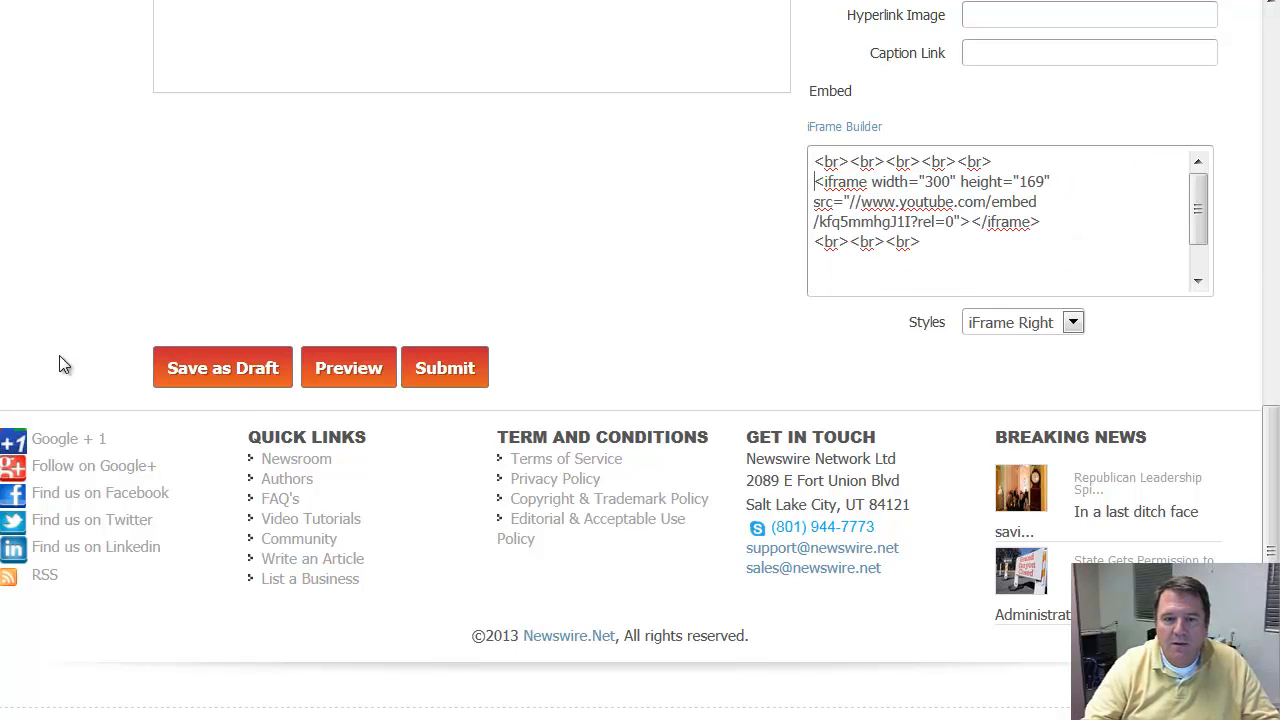
Step: Save the draft again, preview it and compare the videos' spacing with the earlier preview
{"action": "left_click", "coordinate": [238, 378]}
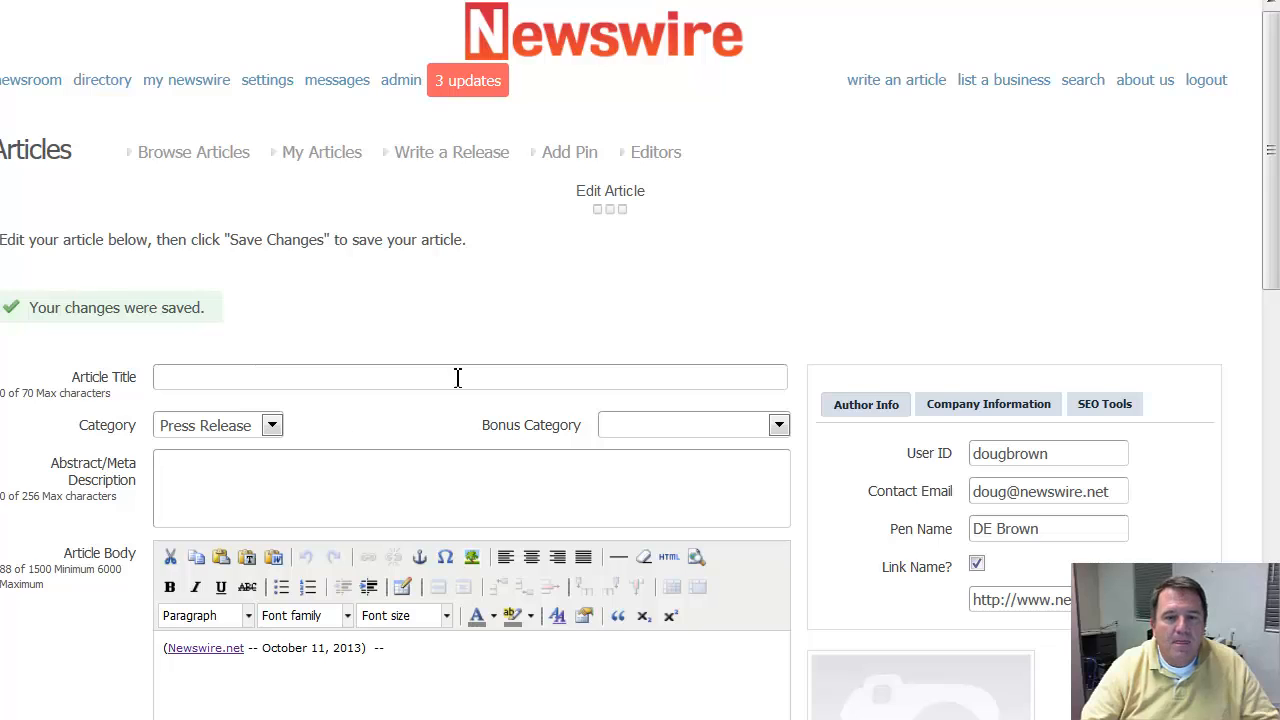
{"action": "scroll", "coordinate": [462, 368], "scroll_direction": "down", "scroll_amount": 8}
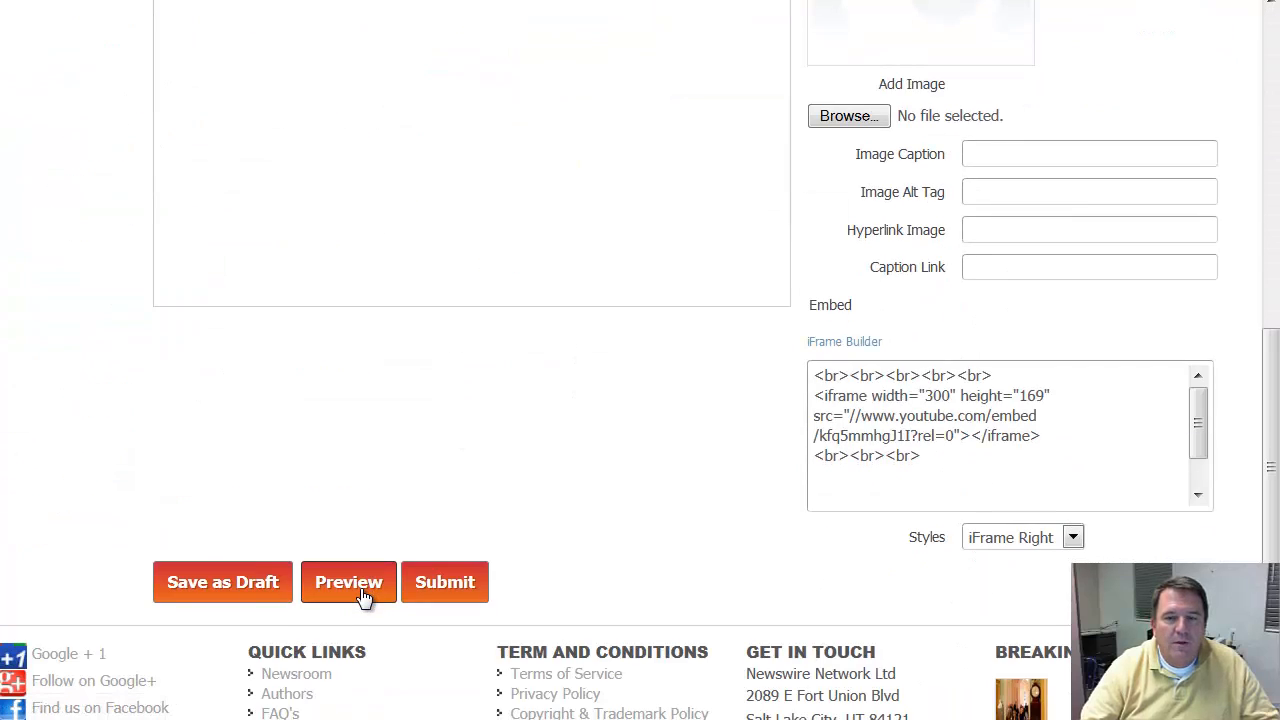
{"action": "left_click", "coordinate": [362, 590]}
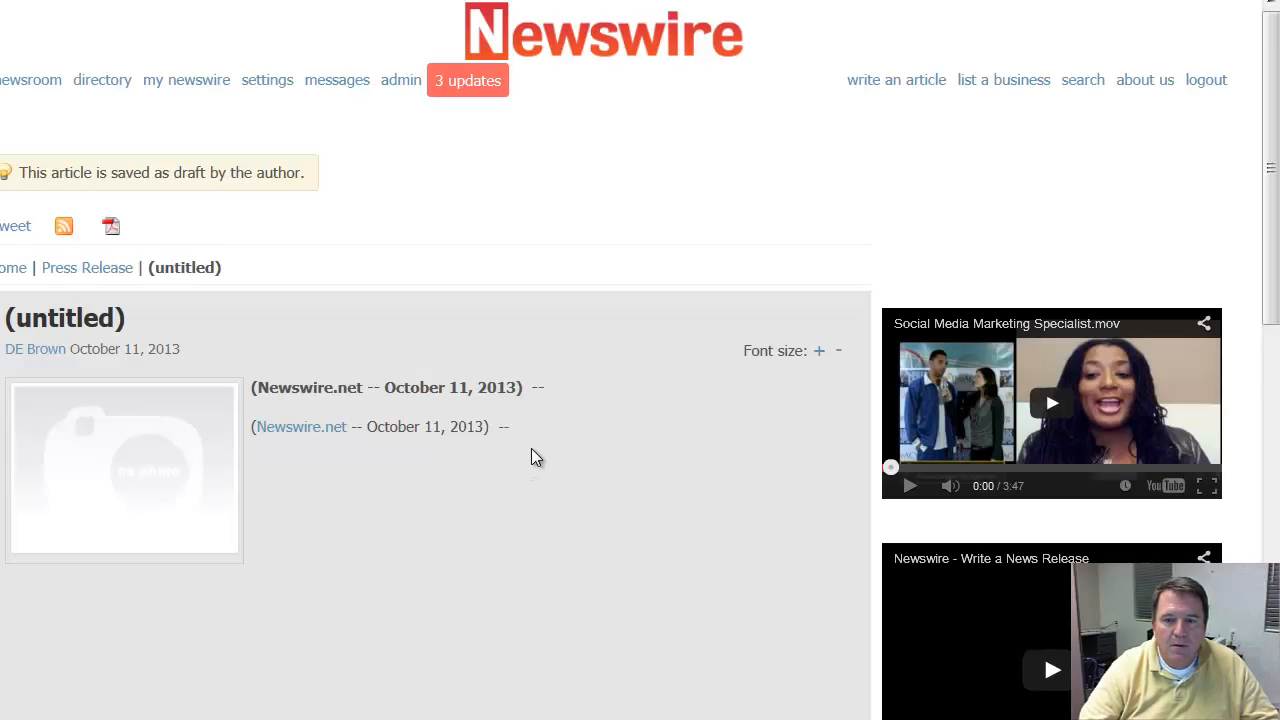
{"action": "scroll", "coordinate": [533, 455], "scroll_direction": "down", "scroll_amount": 1}
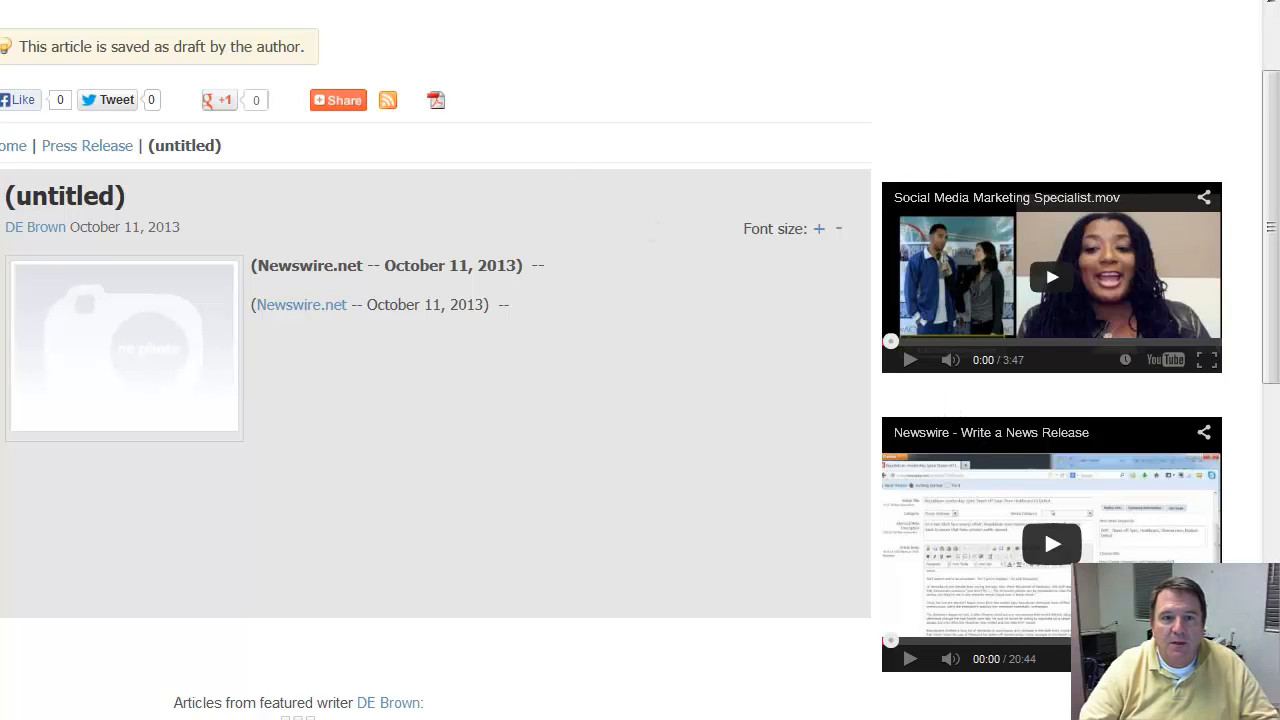
{"action": "scroll", "coordinate": [533, 400], "scroll_direction": "down", "scroll_amount": 1}
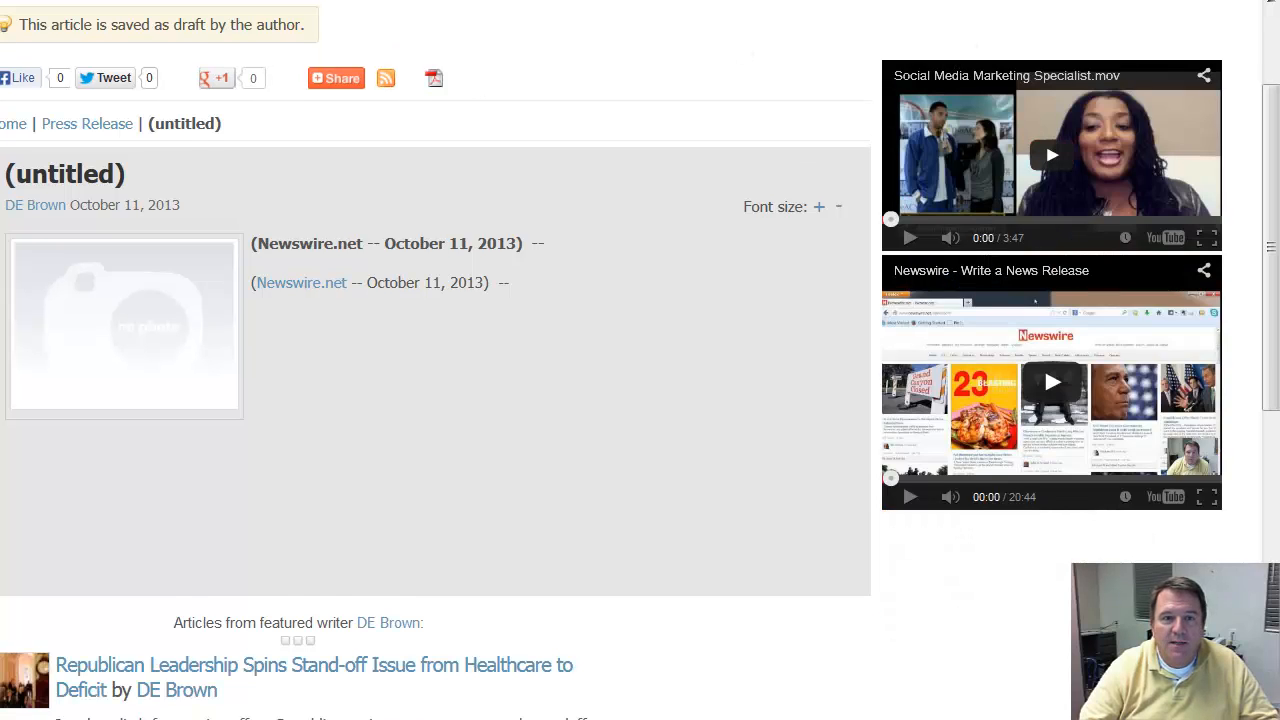
{"action": "scroll", "coordinate": [1022, 360], "scroll_direction": "up", "scroll_amount": 1}
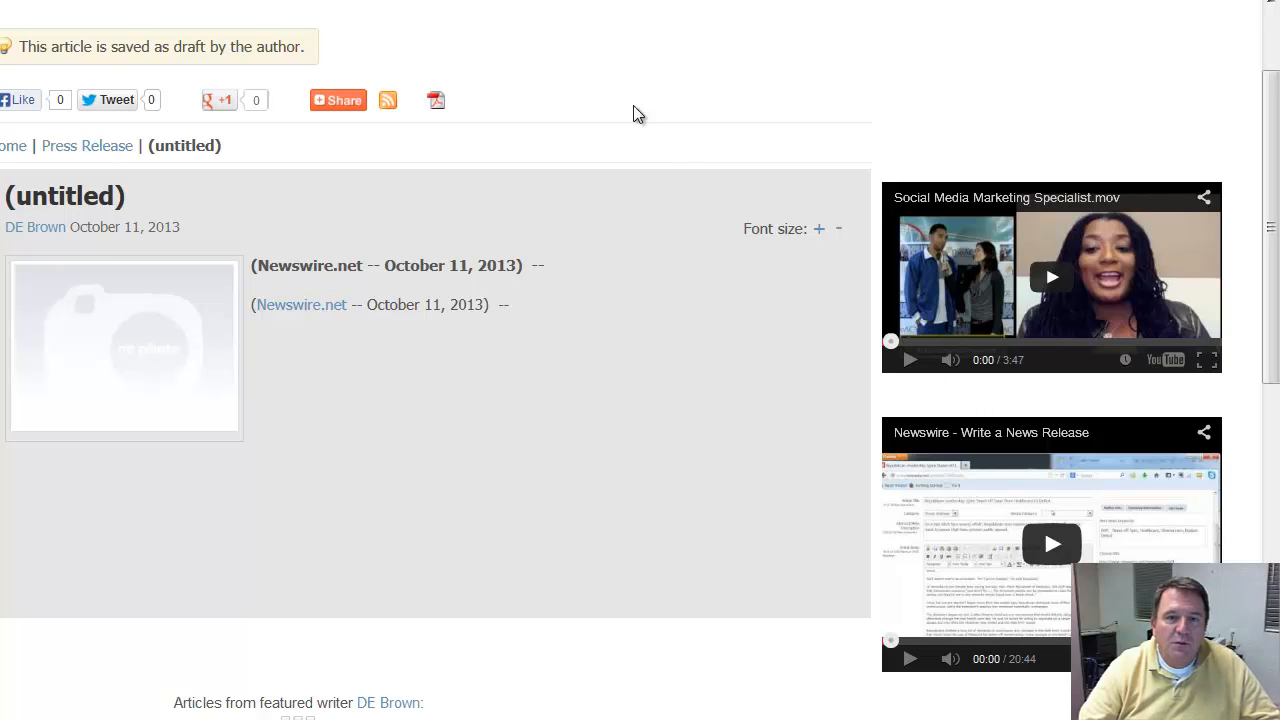
Step: Return to the article editor, open and dismiss the iFrame Builder, and review both iframe codes in the Embed box
{"action": "left_click", "coordinate": [285, 0]}
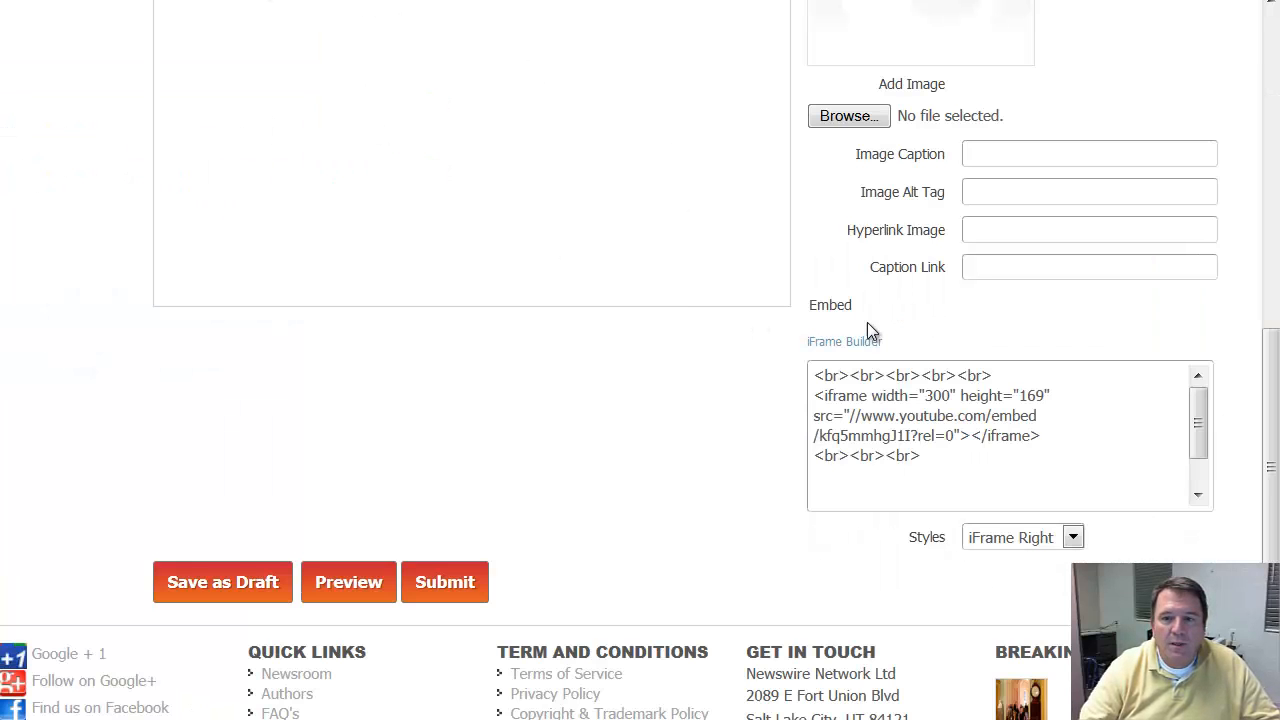
{"action": "left_click", "coordinate": [845, 341]}
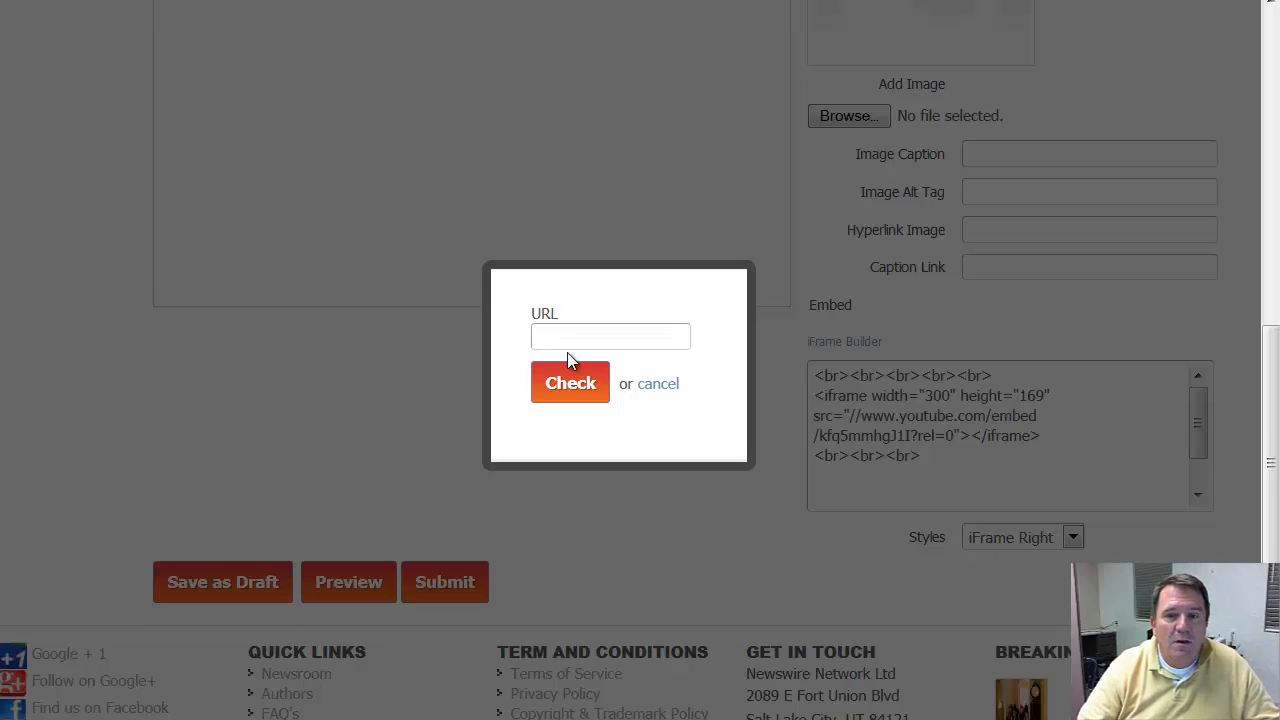
{"action": "left_click", "coordinate": [1046, 455]}
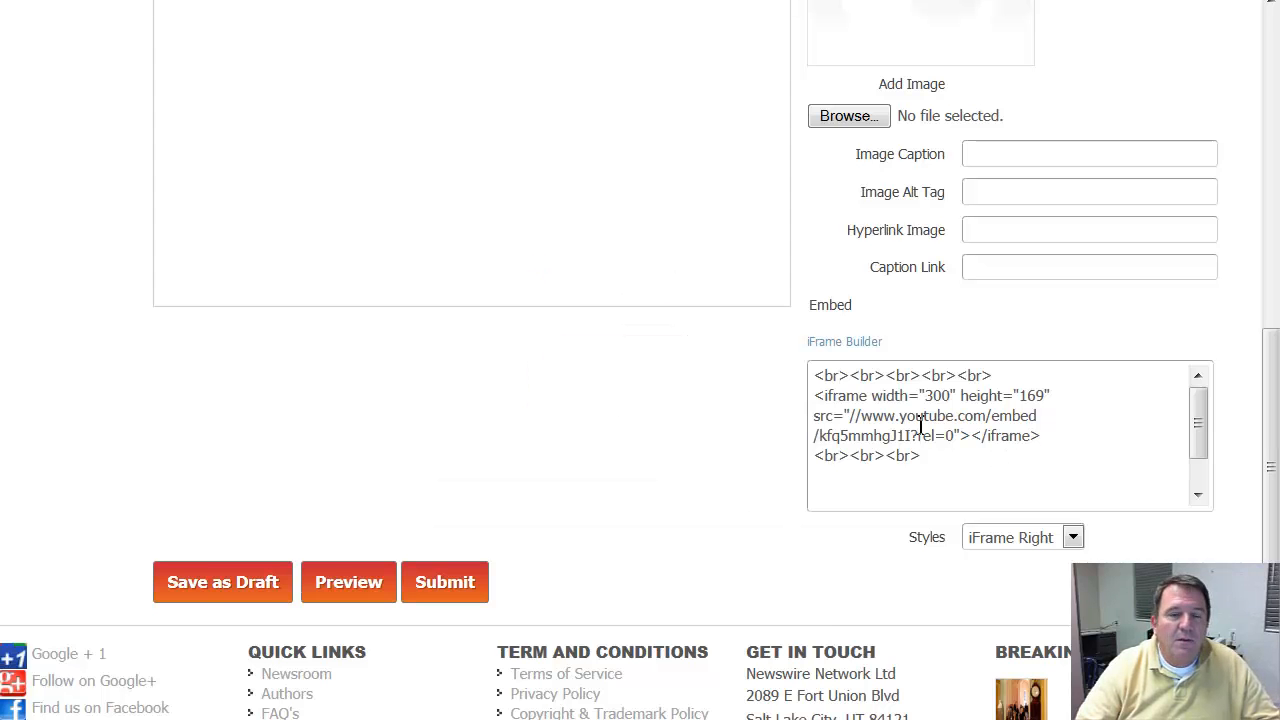
{"action": "left_click_drag", "start_coordinate": [1203, 424], "coordinate": [1198, 461]}
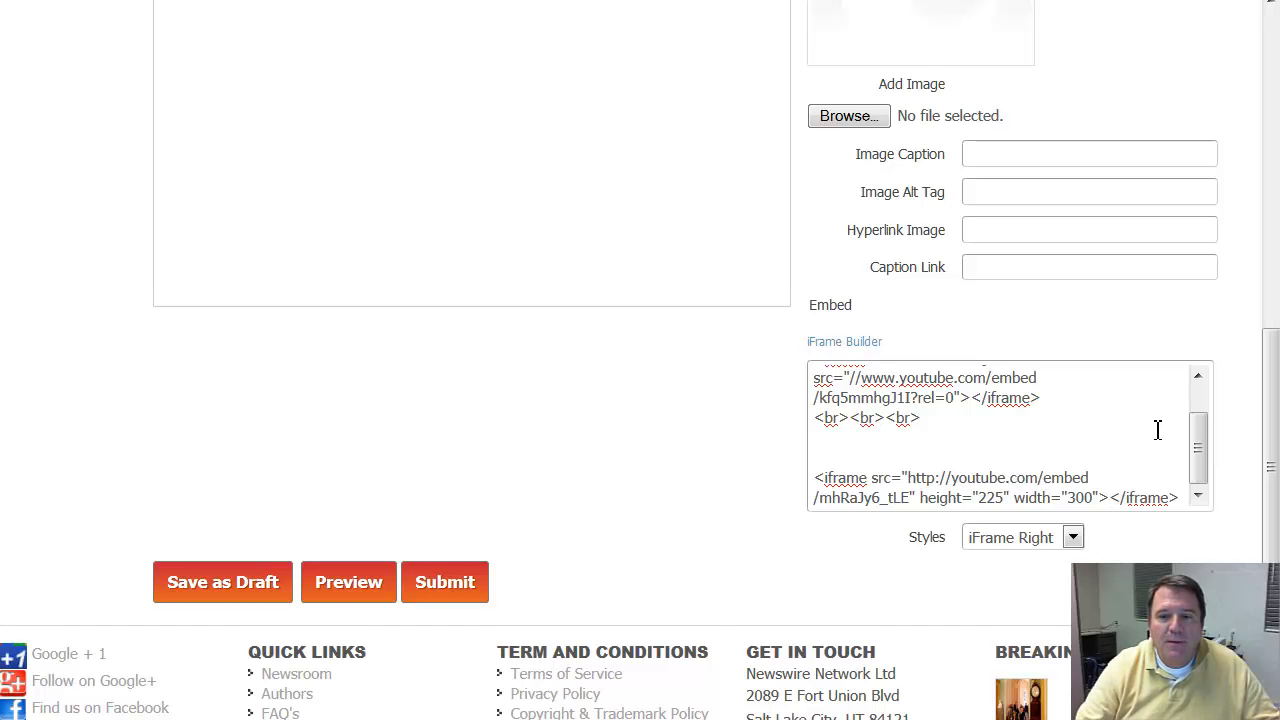
{"action": "scroll", "coordinate": [1000, 440], "scroll_direction": "up", "scroll_amount": 2}
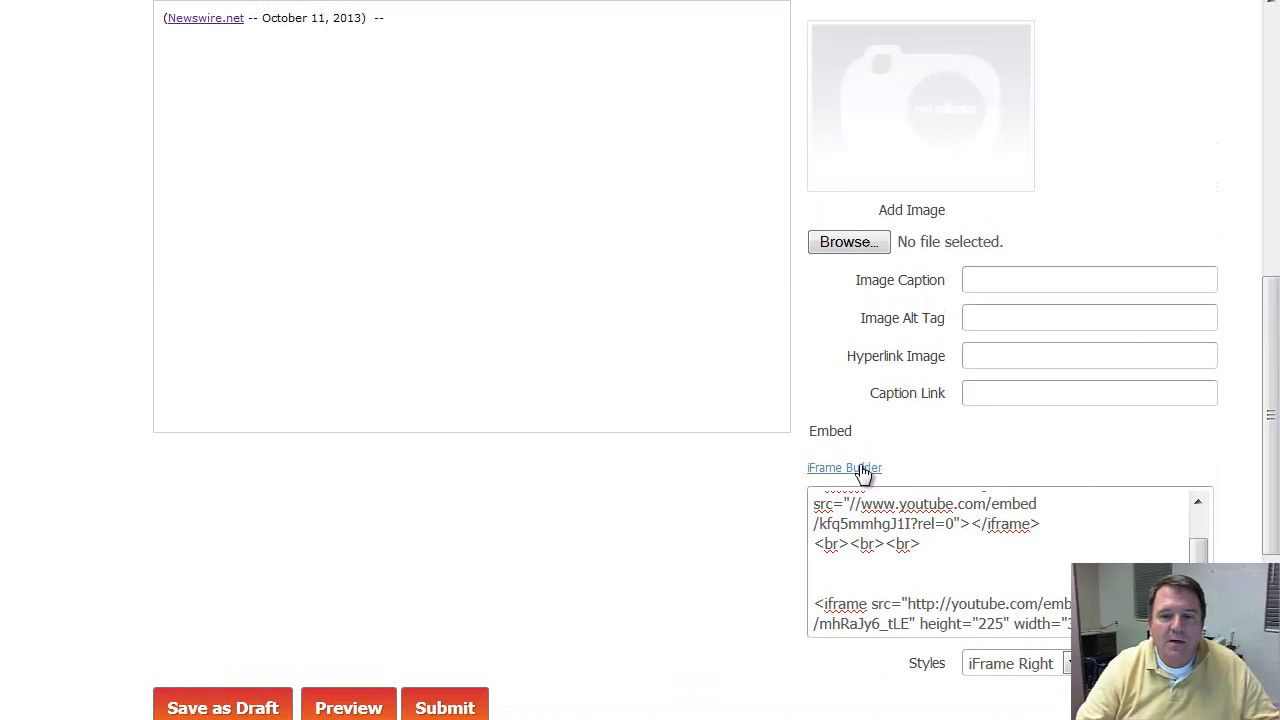